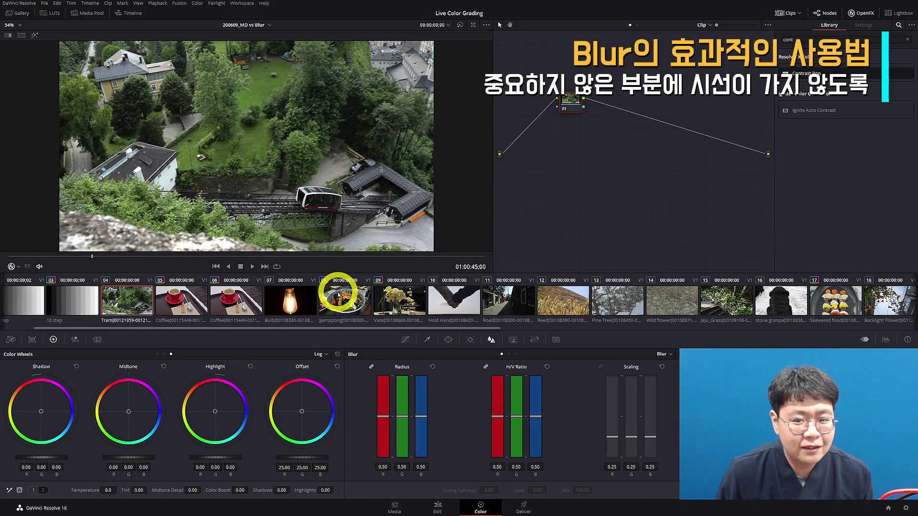
- Select the jjamppong clip for grading and clear the search term in the effects library
left_click(346, 302)
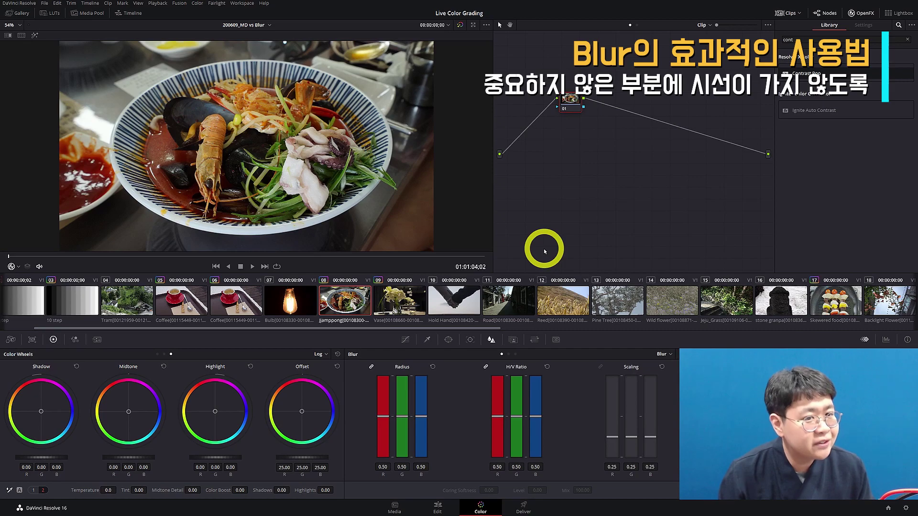
left_click(908, 39)
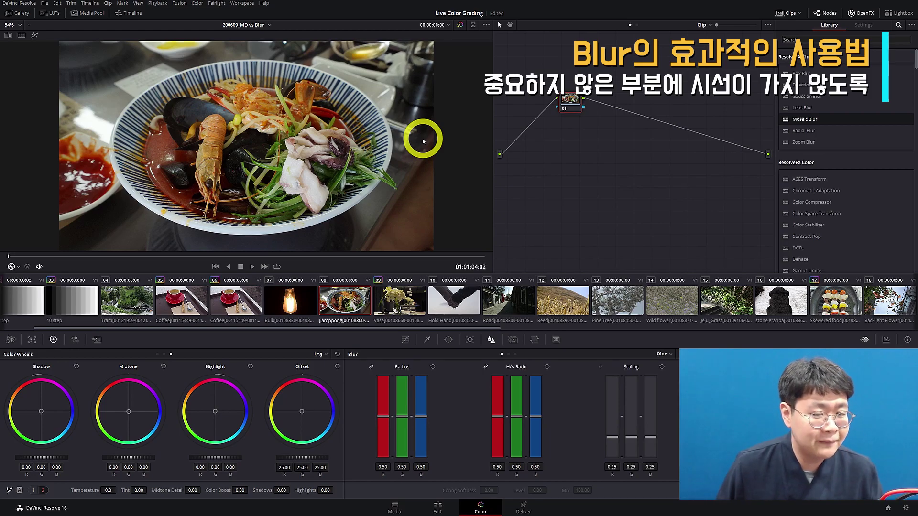
- Fit a circular window around the bowl at size 52.25 and aspect 69.17, and save the project
left_click(449, 339)
left_click(360, 407)
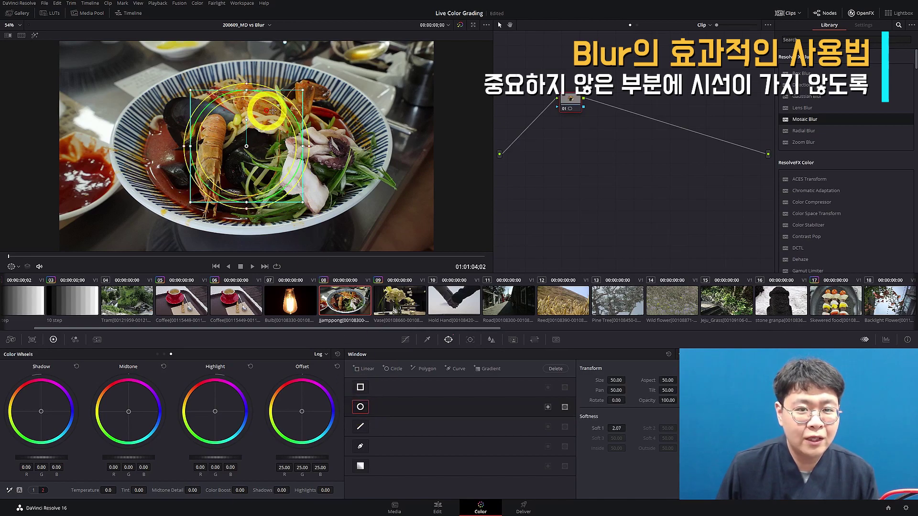
left_click_drag(300, 145, 385, 60)
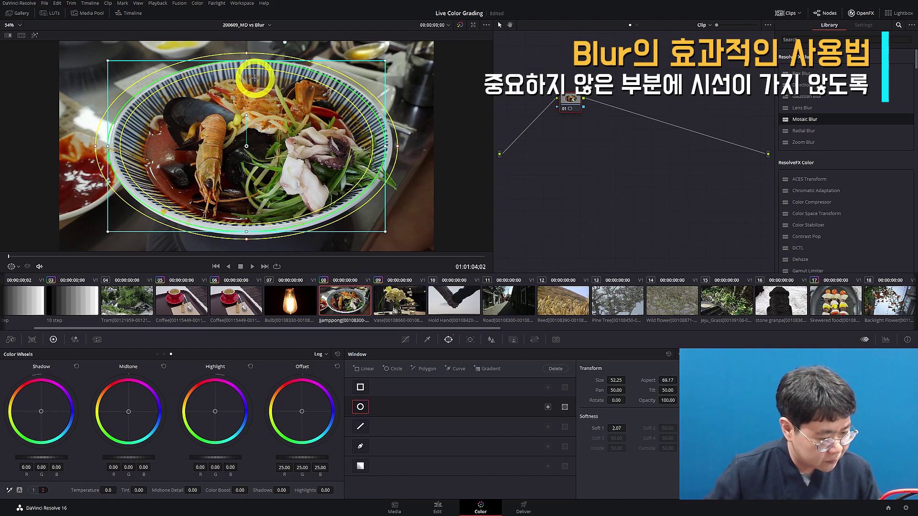
key("ctrl+s")
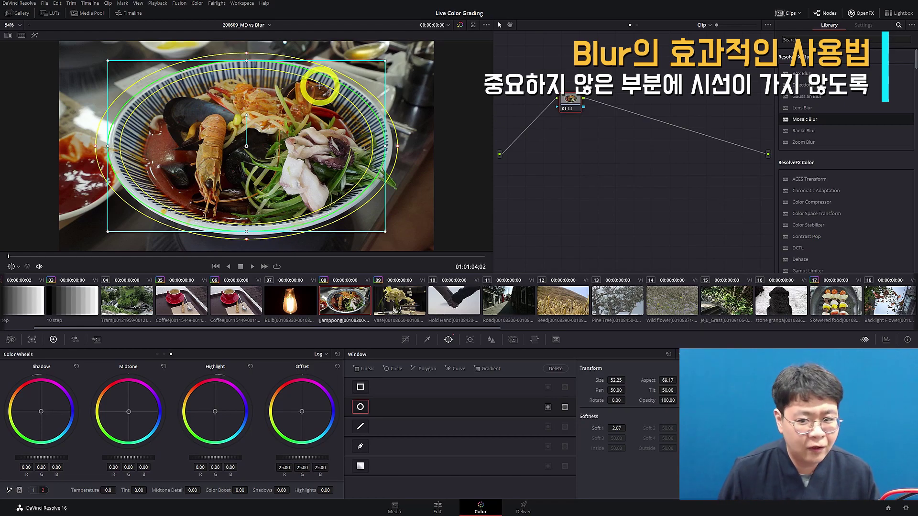
- Duplicate the W001_C005 portrait clip directly after the original on the edit timeline, and return to the colour page
scroll(555, 311, "down", 8)
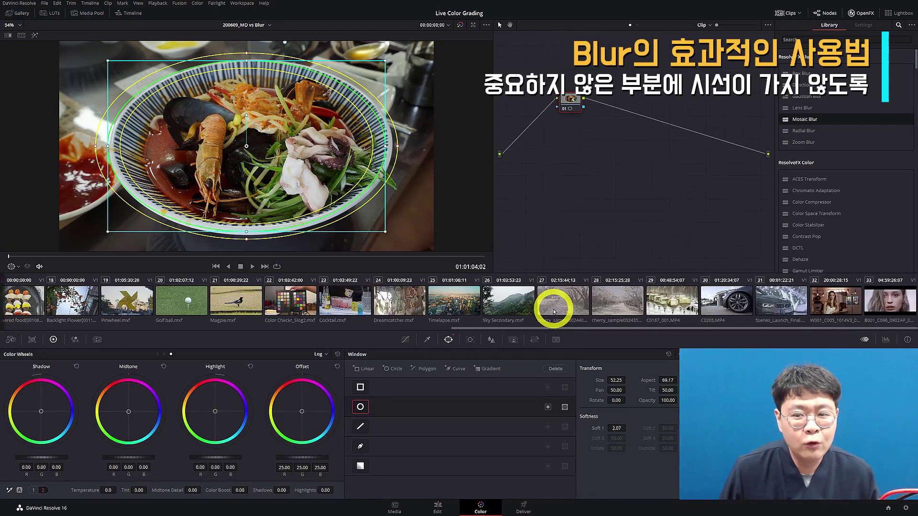
left_click(829, 306)
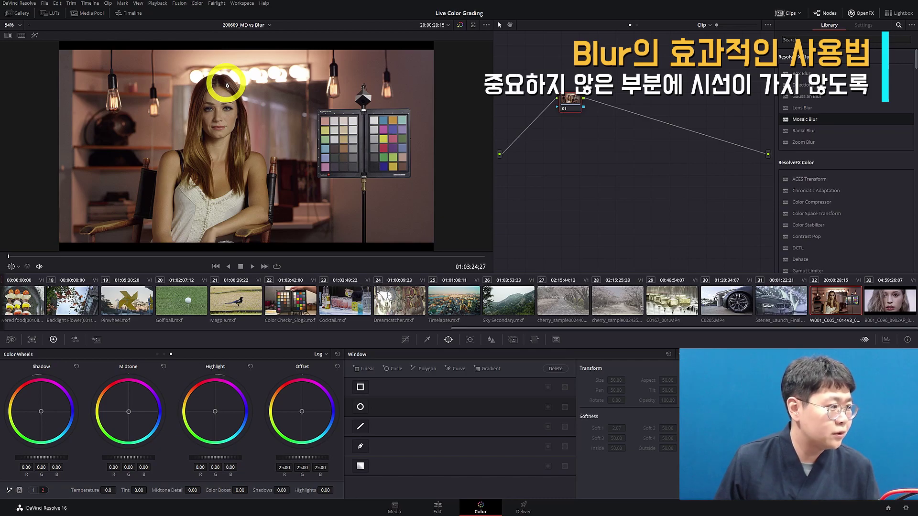
key("shift+4")
key("ctrl+shift+w")
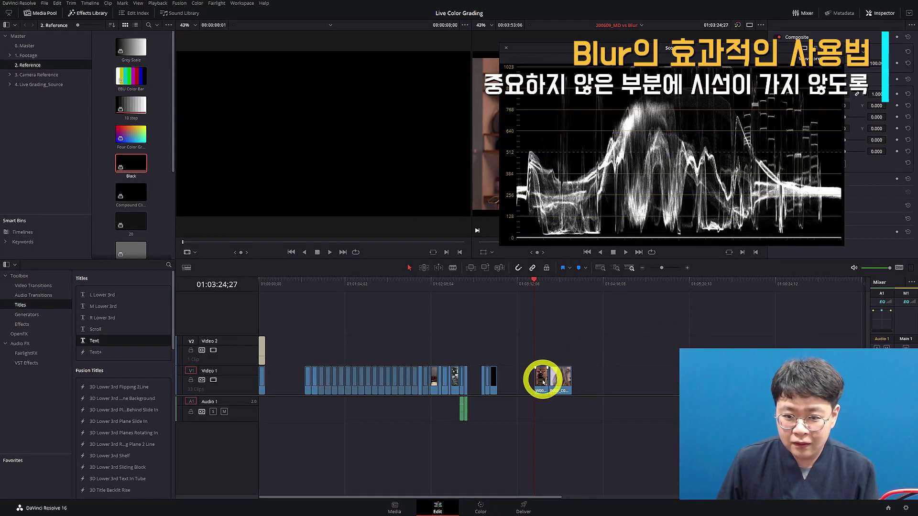
key("ctrl+shift+w")
key("ctrl+shift+v")
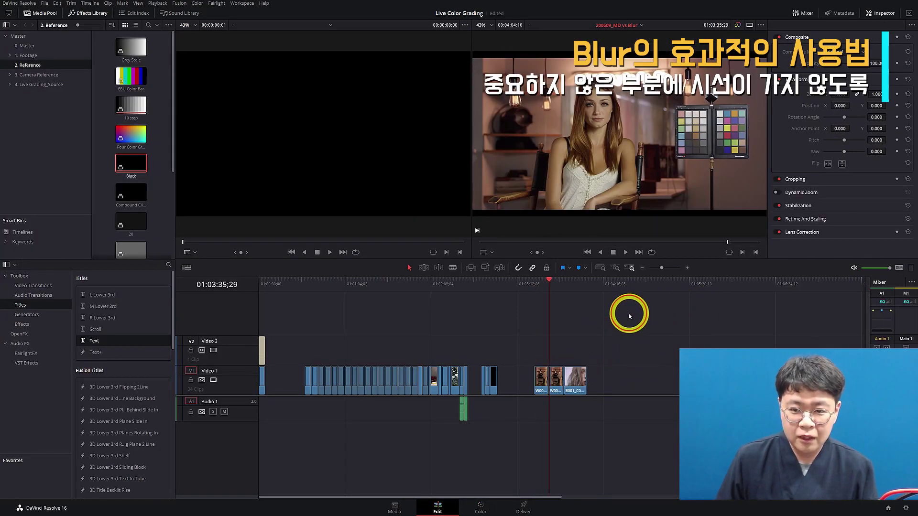
left_click(479, 503)
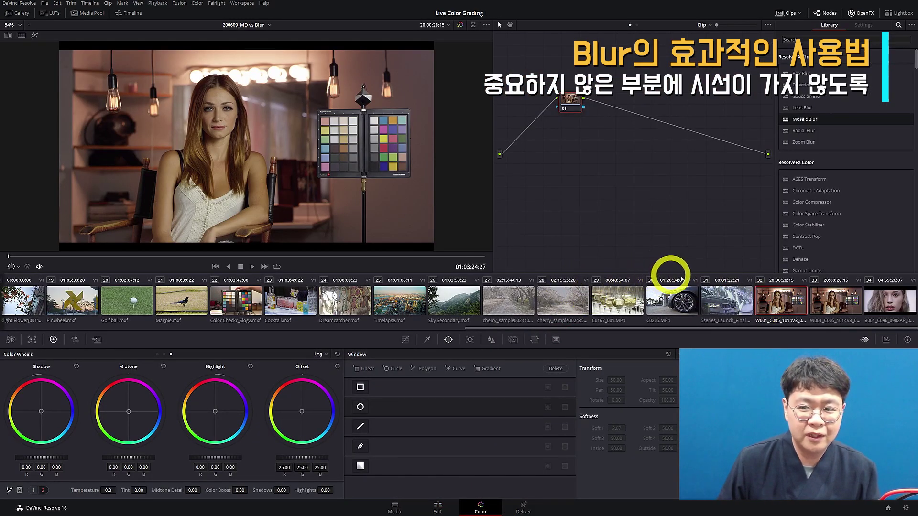
- Sample the woman's forehead skin with the HSL qualifier on the original portrait clip and highlight the selection
left_click_drag(580, 96, 549, 94)
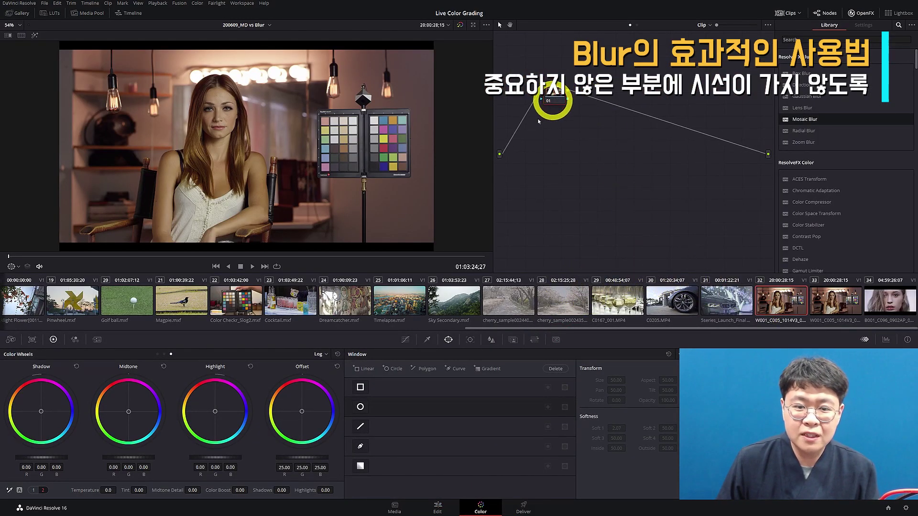
left_click(428, 339)
left_click(221, 96)
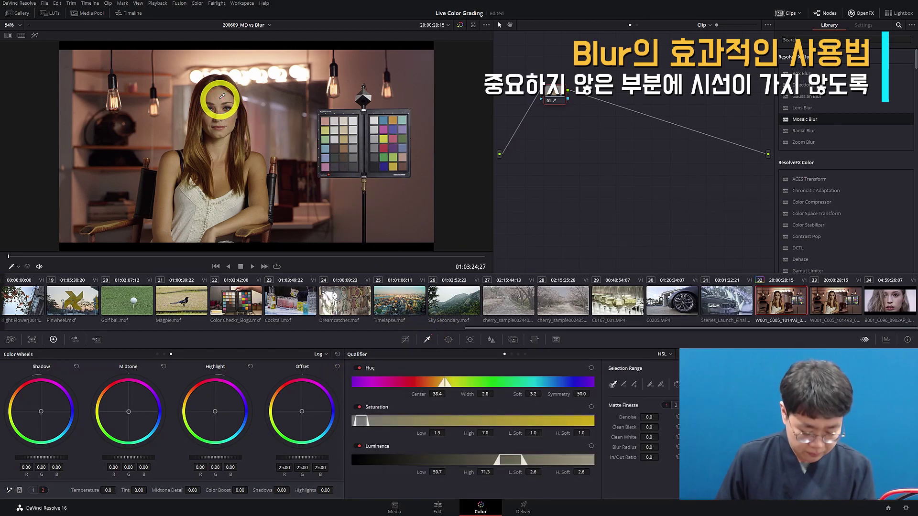
key("shift+h")
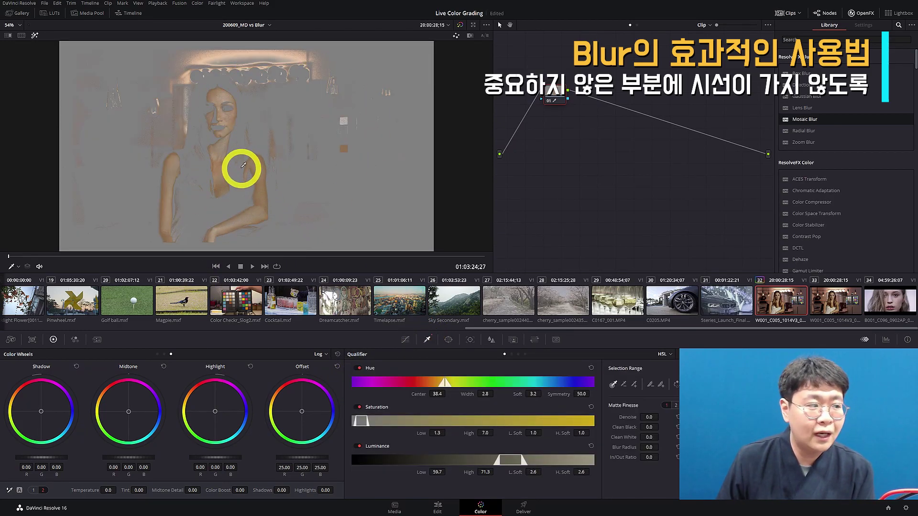
- Add the missing facial skin tones to the qualifier selection by sampling around the woman's chin
scroll(230, 150, "up", 2)
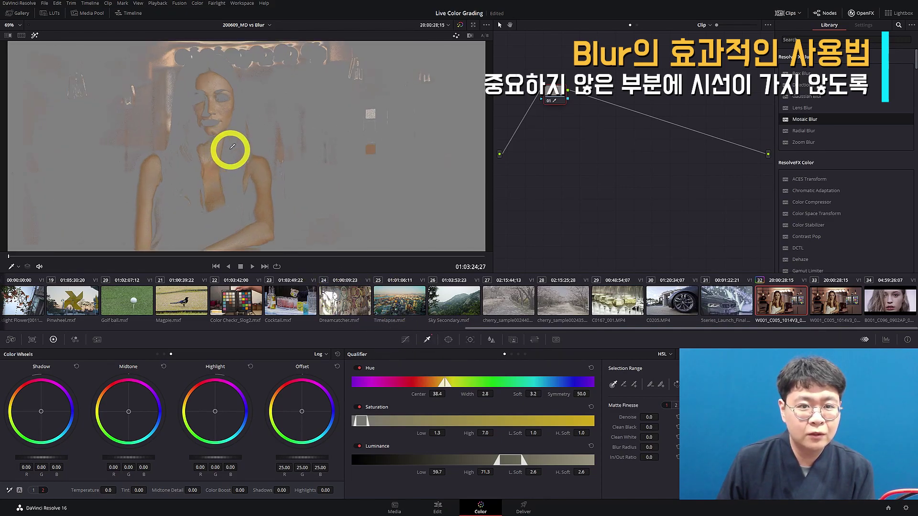
scroll(230, 149, "up", 2)
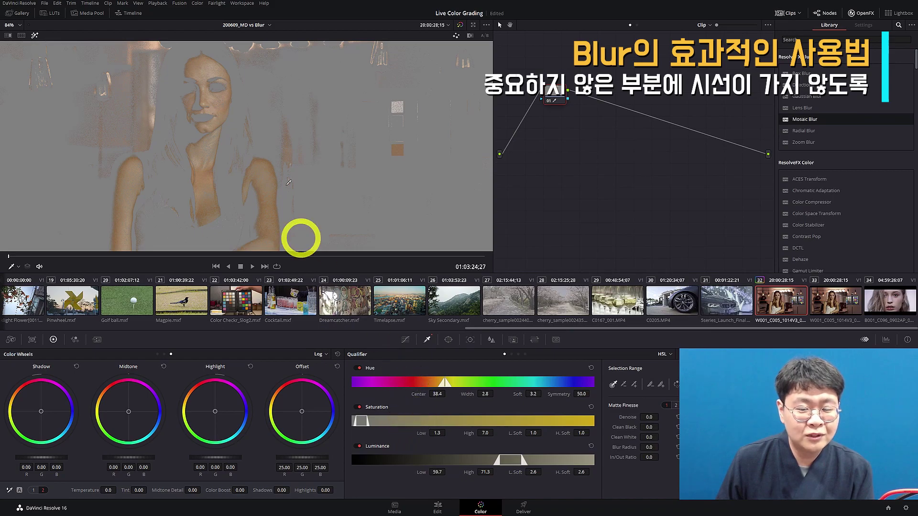
scroll(225, 139, "up", 4)
left_click(635, 384)
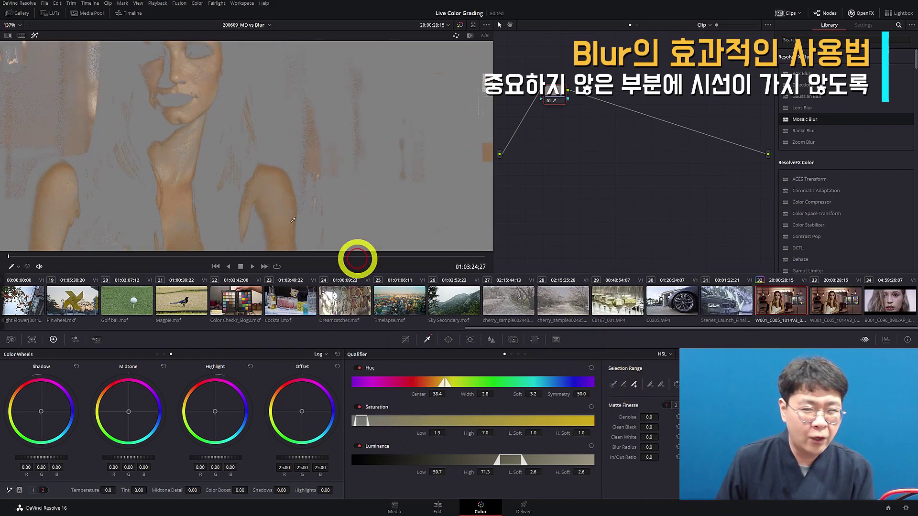
left_click(170, 125)
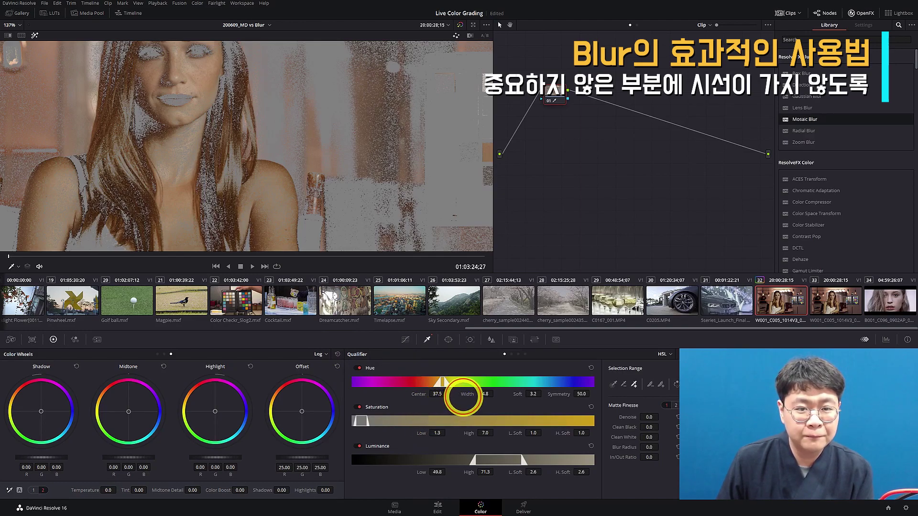
- Limit the skin key with an oval window around the woman's face, aspect 30.86, pan 48.32 and tilt 51.42
left_click(448, 340)
left_click(360, 407)
left_click_drag(253, 213, 215, 180)
scroll(219, 194, "down", 1)
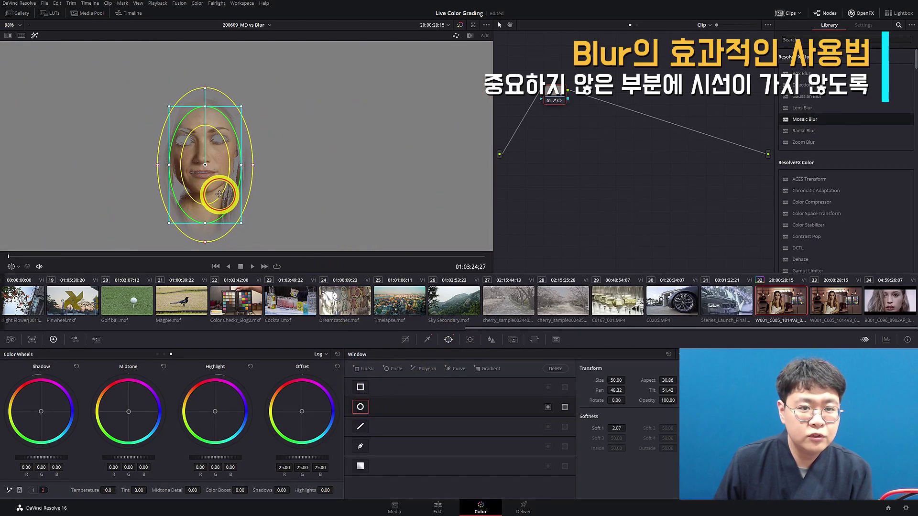
- Refine the skin key with hue width 10.3 and denoise 19.0, and raise the face's gain to 1.20
left_click(428, 340)
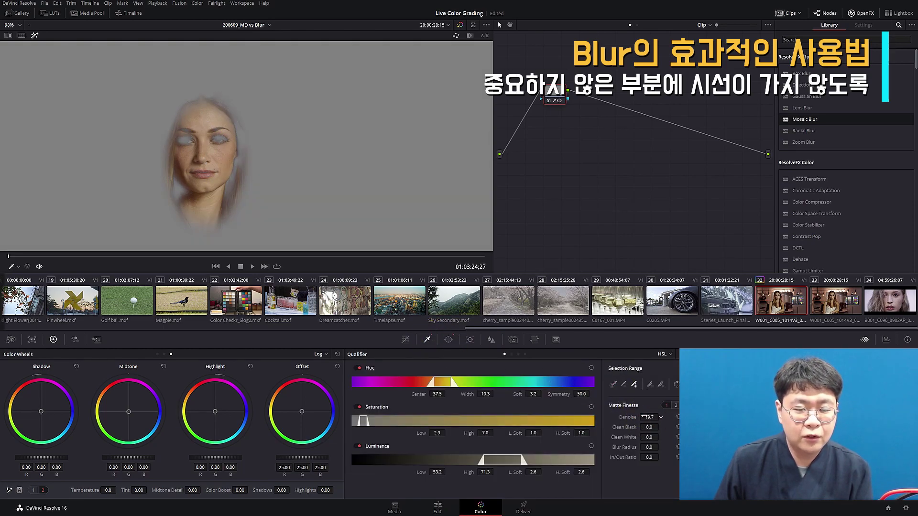
left_click(537, 411)
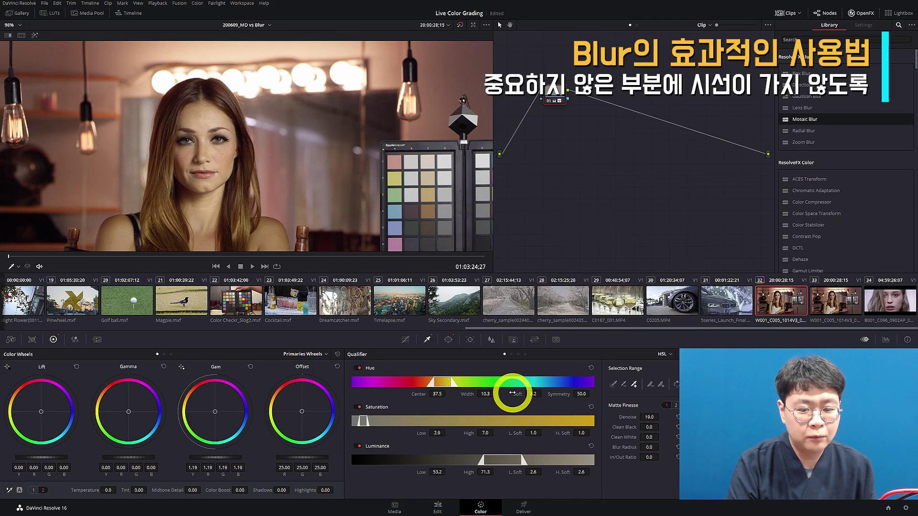
scroll(330, 191, "down", 5)
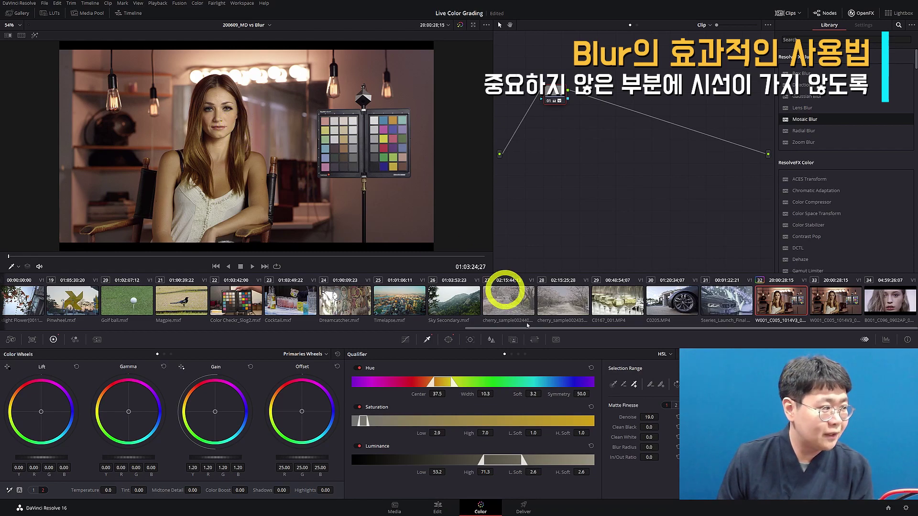
- Mask the face in the duplicate portrait clip with an oval window of softness 5.02 and raise its gain to 1.20
left_click(821, 299)
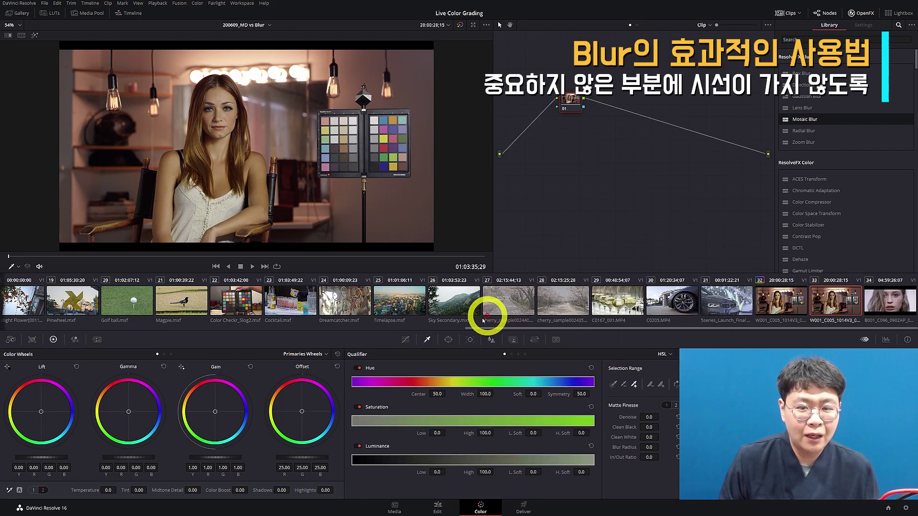
left_click(448, 339)
left_click(360, 407)
left_click_drag(287, 153, 263, 141)
left_click_drag(269, 178, 248, 68)
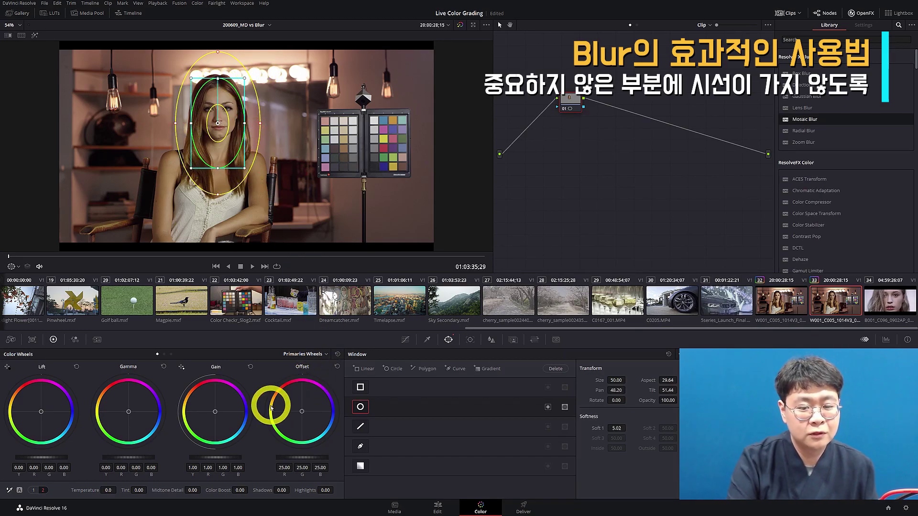
left_click(813, 304)
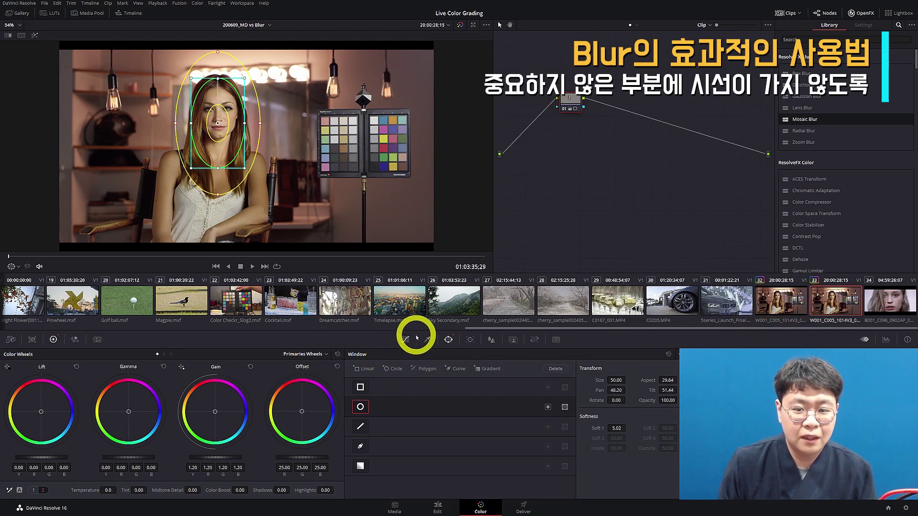
- Hide the window outline and compare the face brightening between the keyed portrait clip and the window-only duplicate
left_click(406, 339)
left_click(780, 304)
left_click(830, 303)
left_click(777, 301)
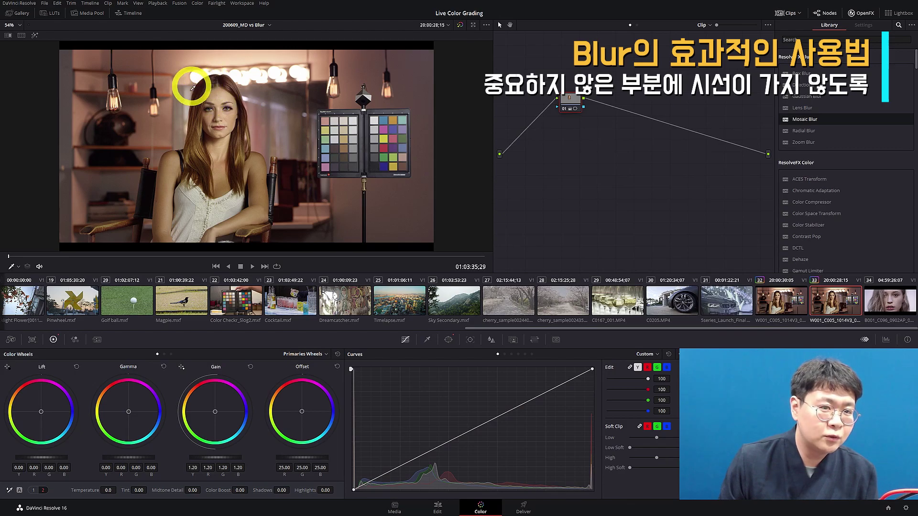
left_click(789, 303)
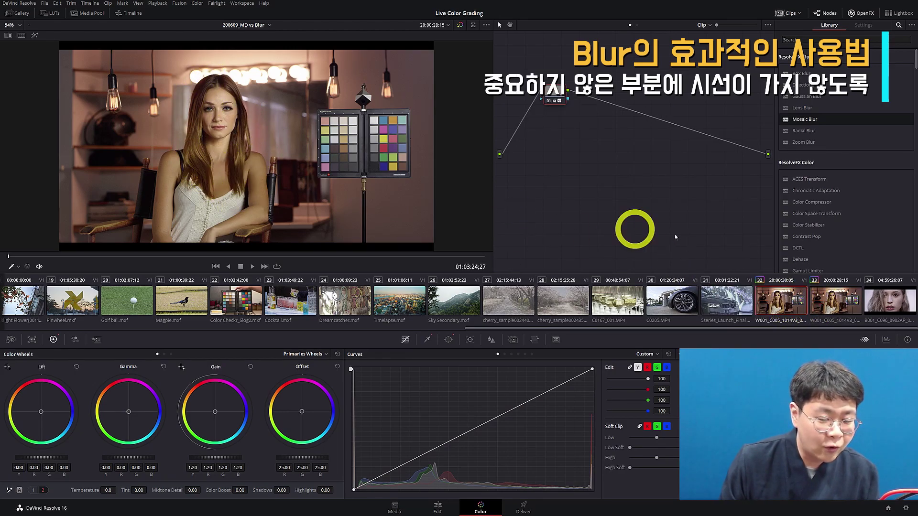
left_click(828, 307)
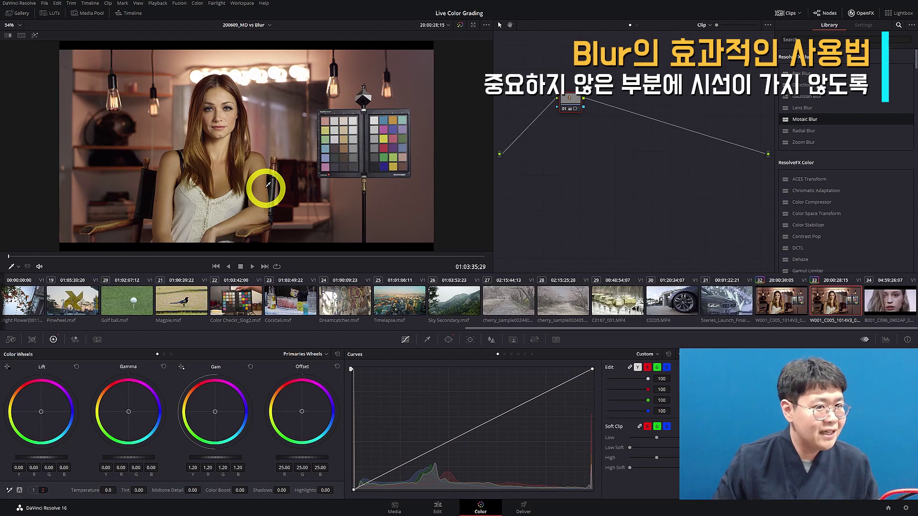
- Refit the jjamppong clip's circular window to the bowl's rim at aspect 69.66, pan 50.37 and tilt 49.94
scroll(339, 300, "up", 3)
scroll(339, 300, "up", 5)
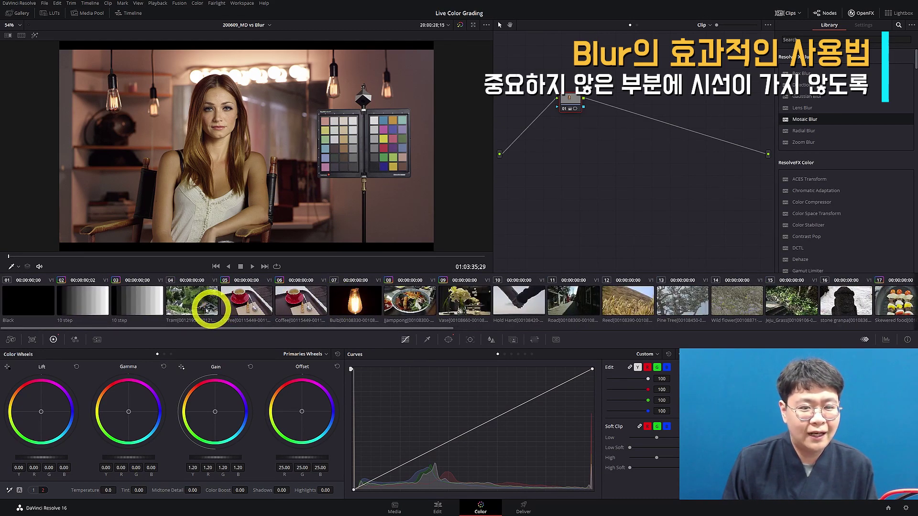
left_click(414, 291)
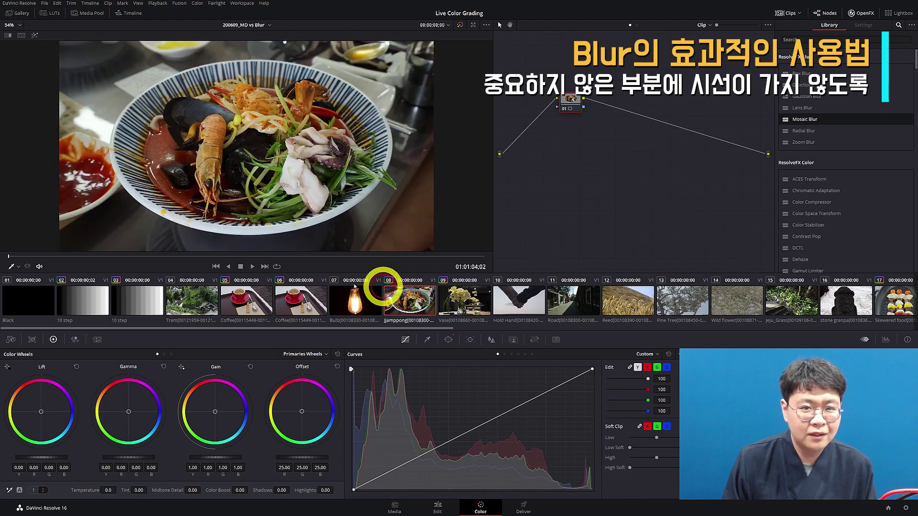
left_click(448, 340)
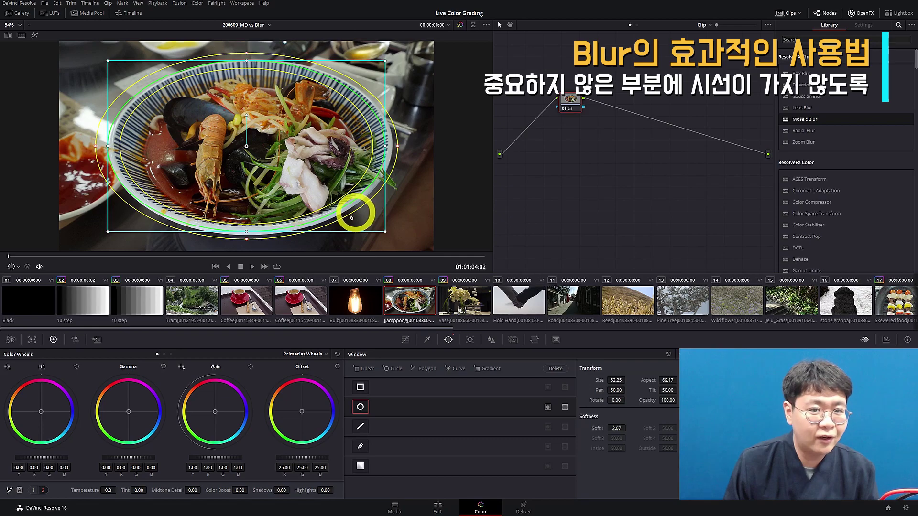
scroll(376, 99, "up", 2)
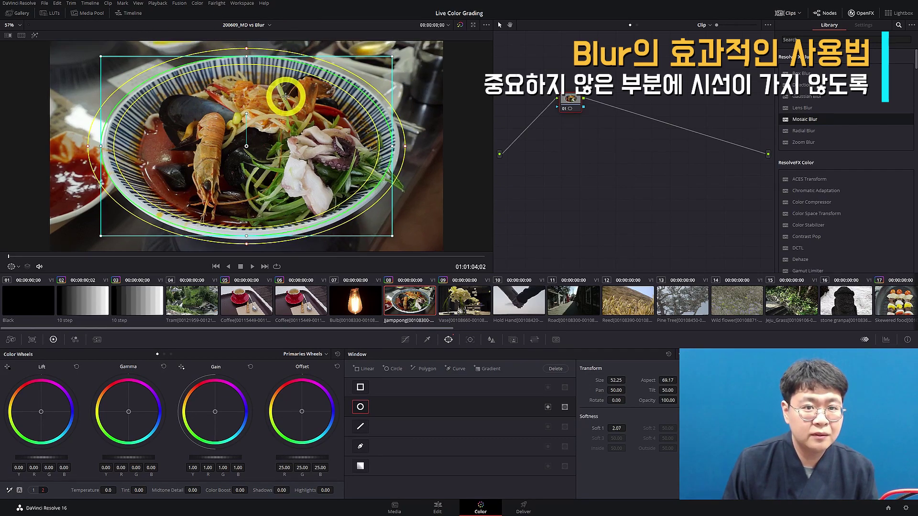
left_click_drag(444, 148, 454, 146)
left_click_drag(302, 141, 309, 144)
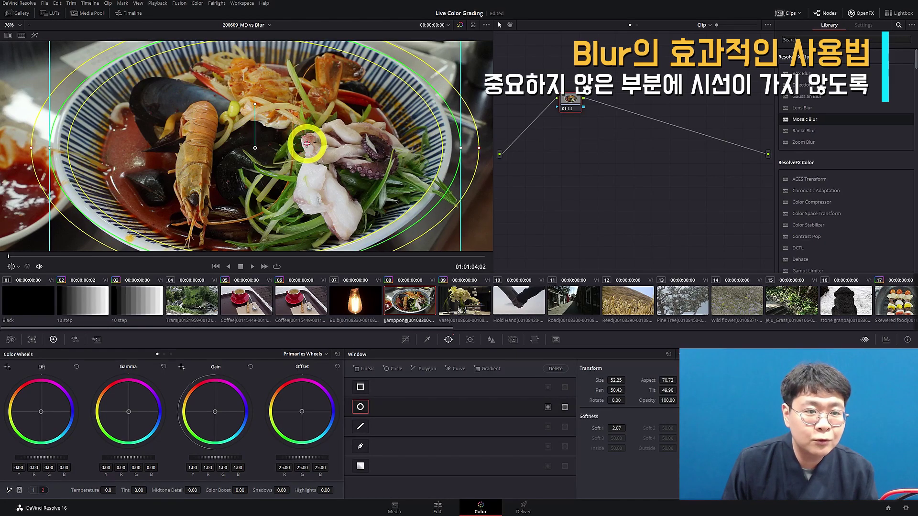
left_click_drag(459, 144, 452, 145)
left_click_drag(317, 103, 293, 136)
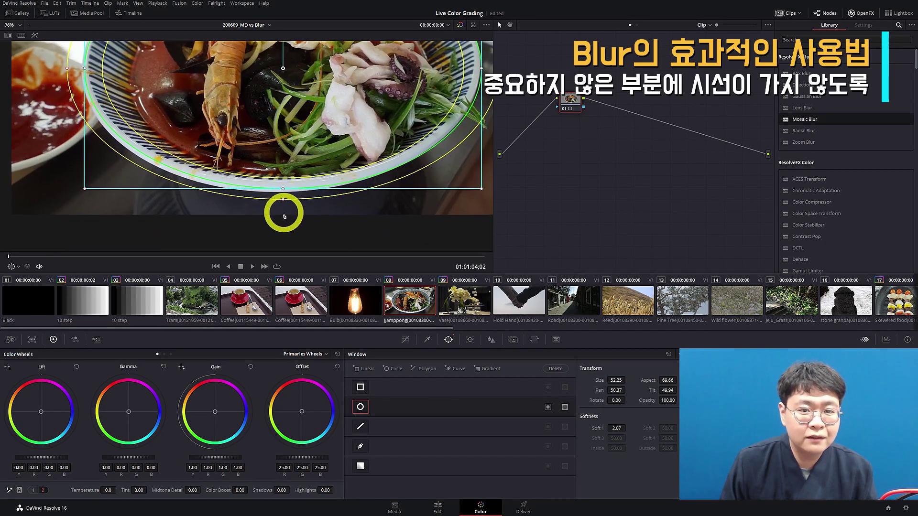
- Soften the edge of the bowl's circular window to a softness of 6.58
left_click_drag(285, 207, 290, 225)
scroll(304, 120, "down", 1)
scroll(305, 120, "down", 2)
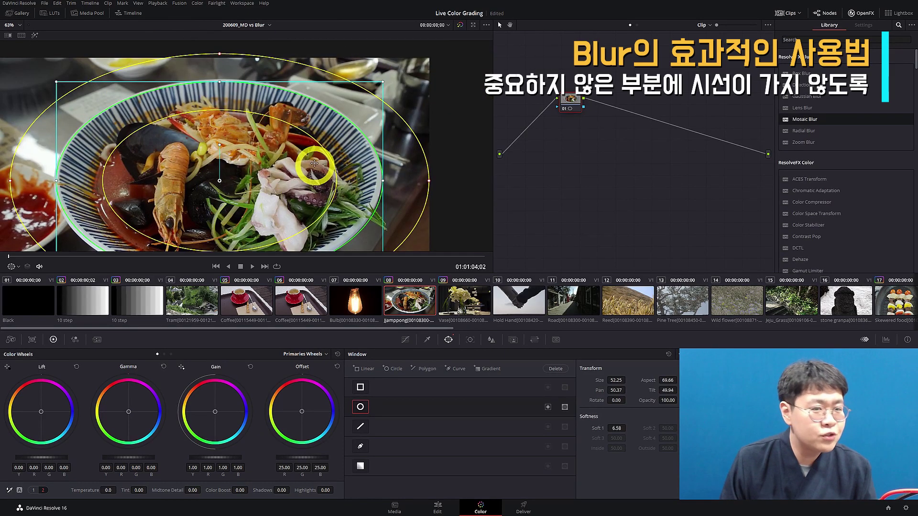
scroll(267, 177, "down", 2)
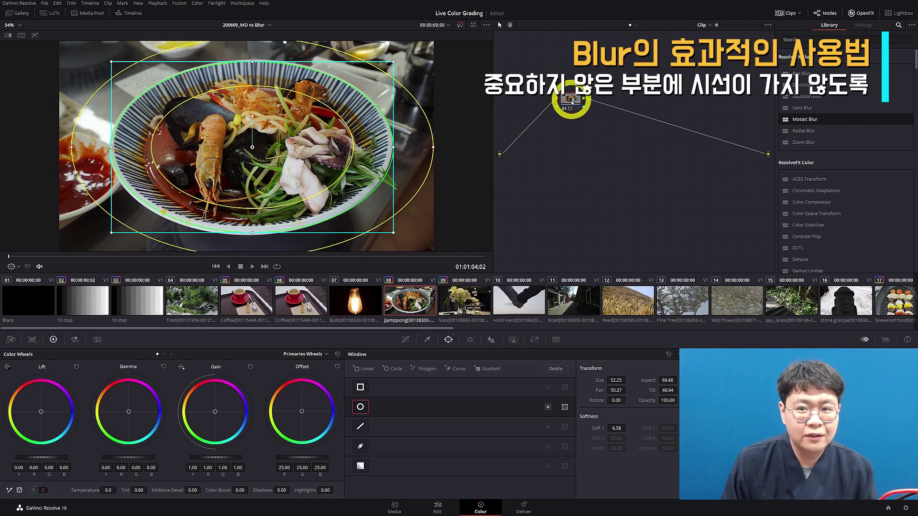
- Add an outside node after the jjamppong clip's bowl window node and check its affected area with the highlight view
left_click_drag(570, 99, 553, 96)
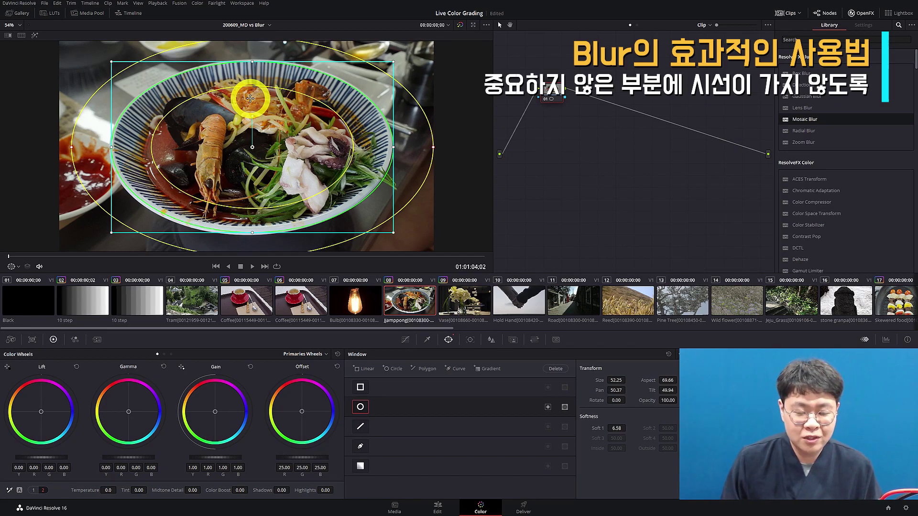
left_click(197, 3)
mouse_move(223, 14)
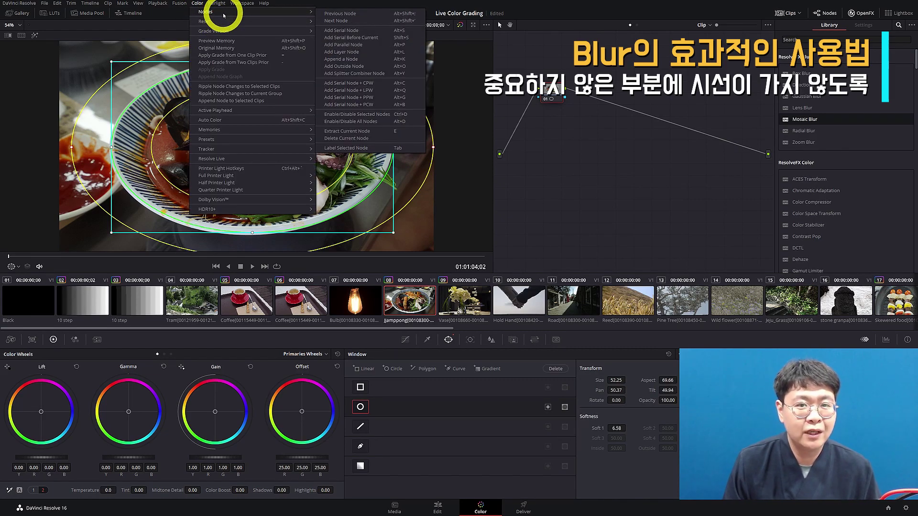
left_click(406, 67)
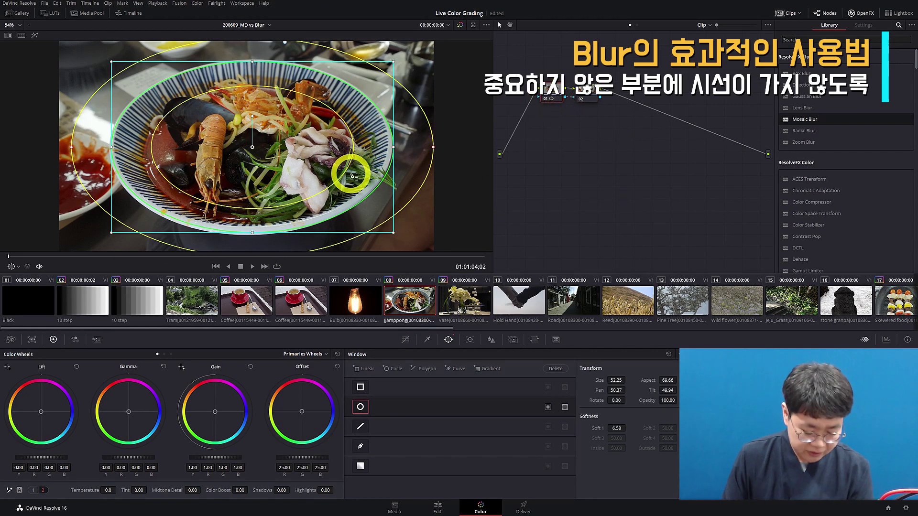
key("shift+h")
left_click(586, 98)
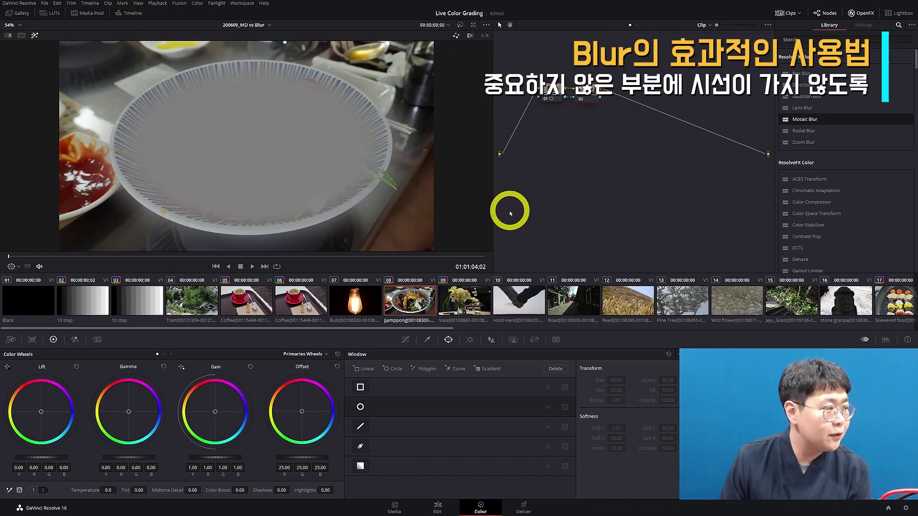
key("shift+h")
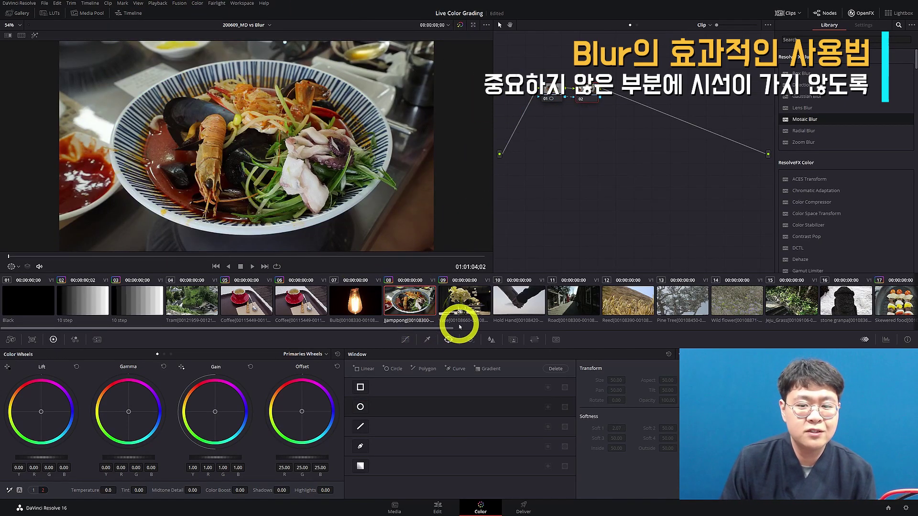
- Subdue the area around the bowl in the outside node with blur radius 0.71, gain 0.90 and saturation 40
left_click(491, 340)
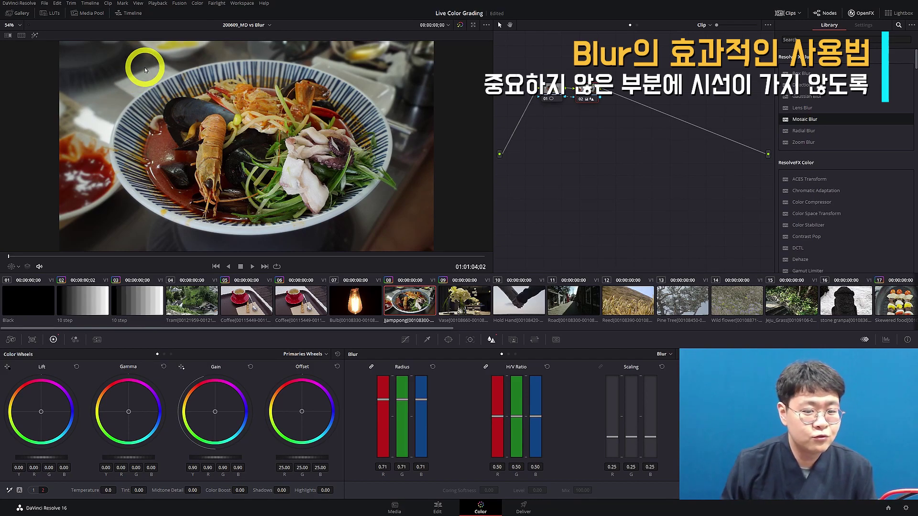
left_click(34, 490)
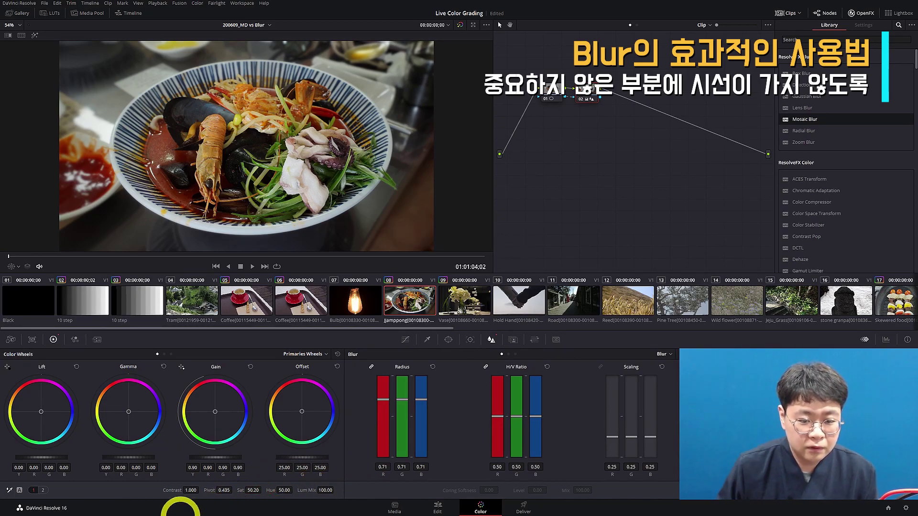
left_click(253, 491)
type("40")
key("Return")
- Compare the jjamppong image with the outside node enabled and disabled, and with all nodes bypassed
key("ctrl+d")
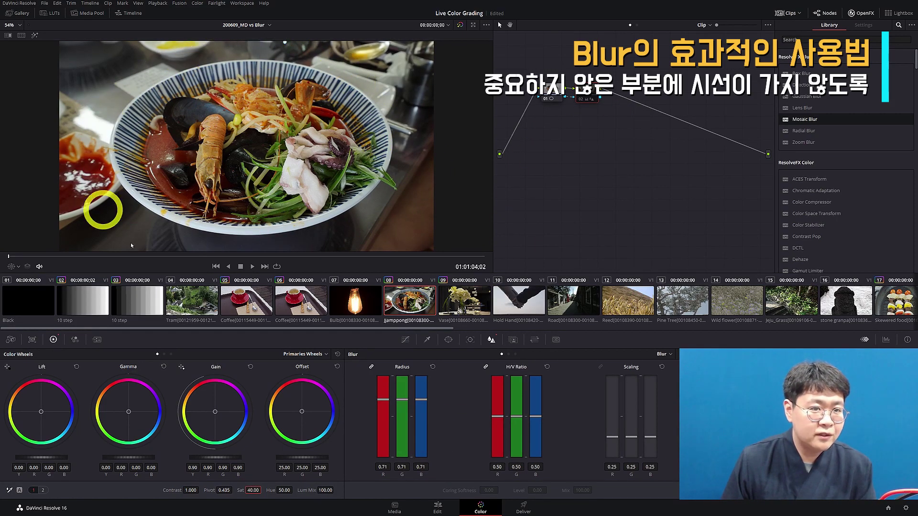
key("ctrl+d")
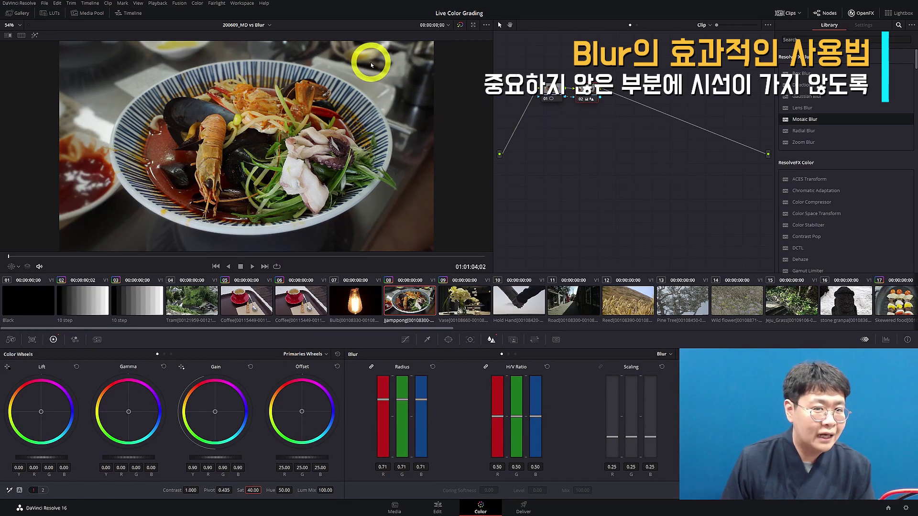
key("ctrl+d")
key("ctrl+d")
key("ctrl+d")
key("ctrl+d")
key("ctrl+d")
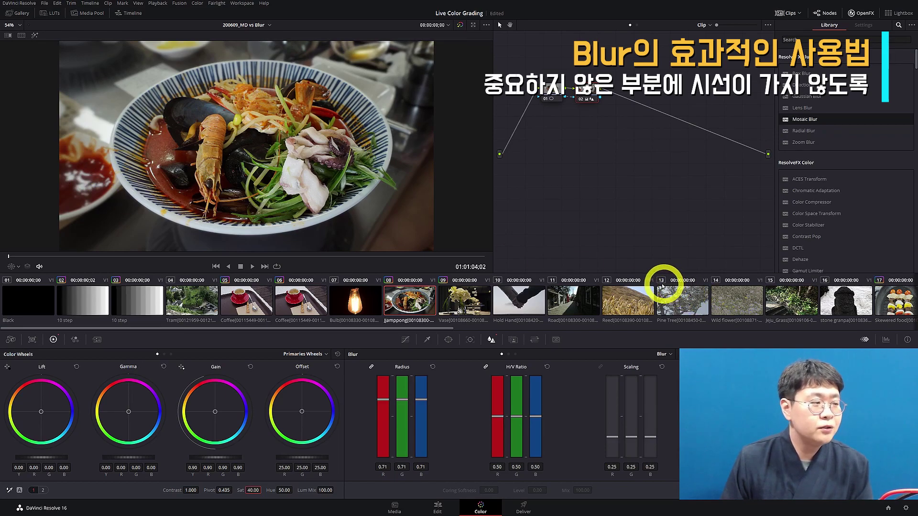
key("ctrl+d")
key("ctrl+d")
key("ctrl+d")
key("ctrl+d")
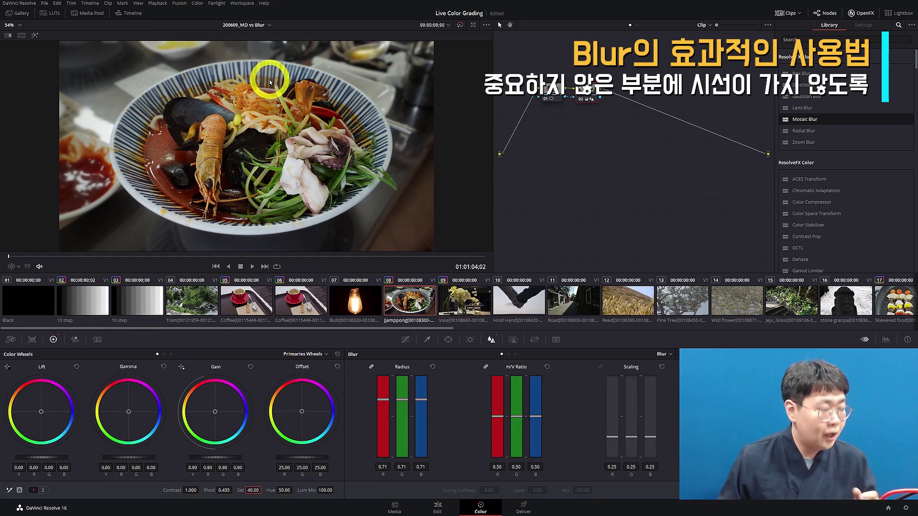
left_click(550, 98)
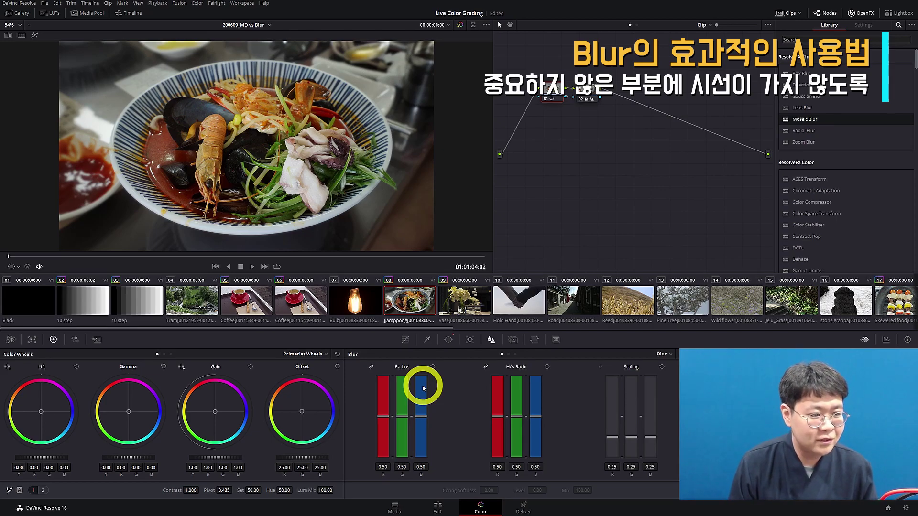
key("alt+d")
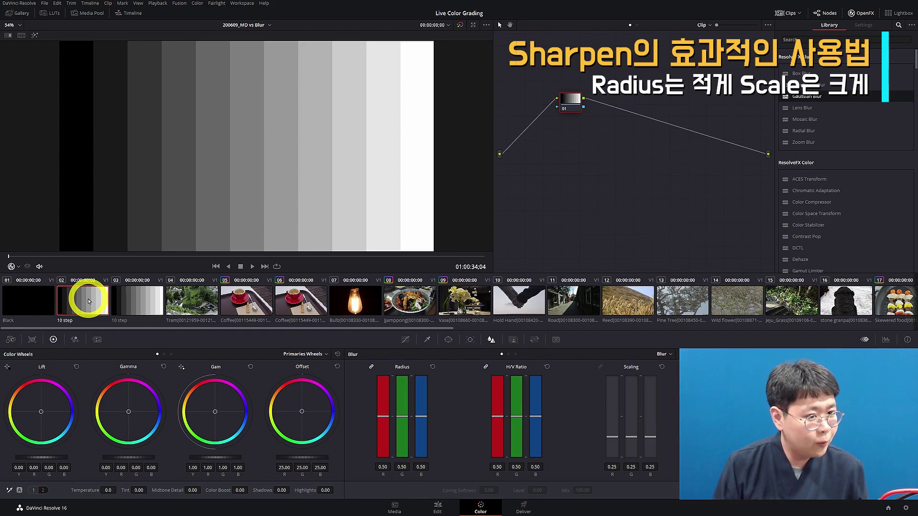
- Turn off the viewer's on-screen controls for the 10 step clip and place an enlarged waveform scope over the node area
left_click(14, 266)
left_click(21, 278)
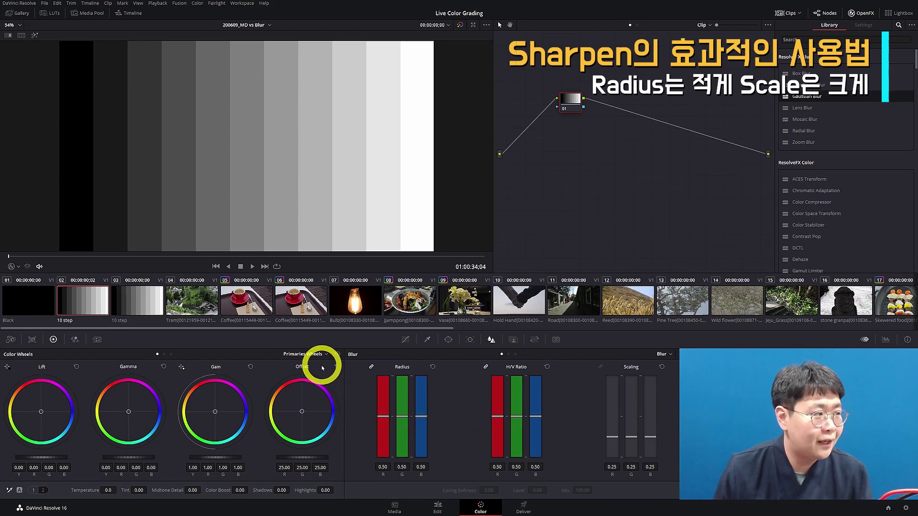
key("ctrl+shift+w")
left_click_drag(636, 51, 530, 38)
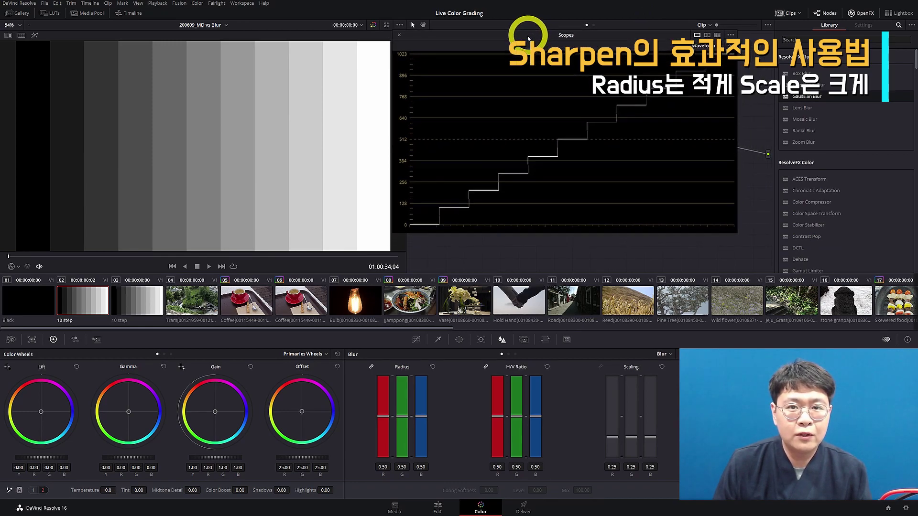
left_click_drag(737, 234, 757, 255)
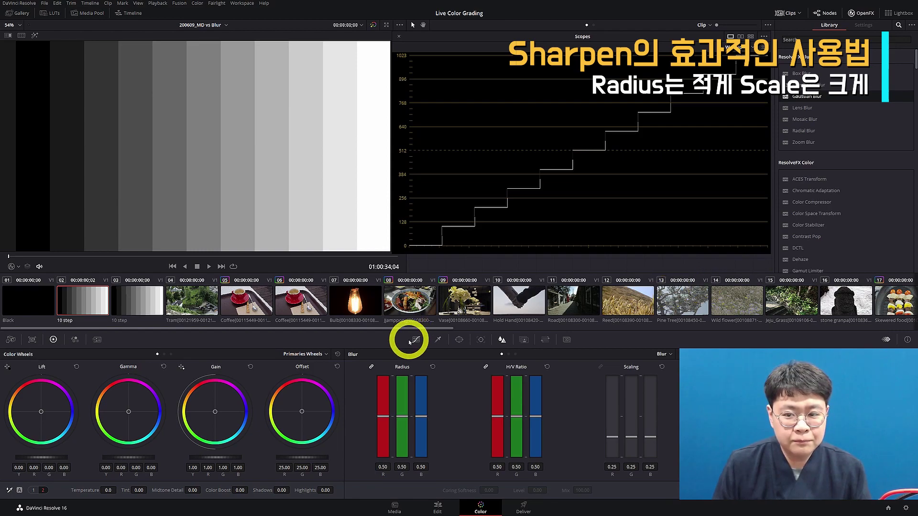
- Compare the blur palette's Blur and Sharpen modes on the 10 step clip, and try a radius of 0.10 in Blur mode
left_click(667, 354)
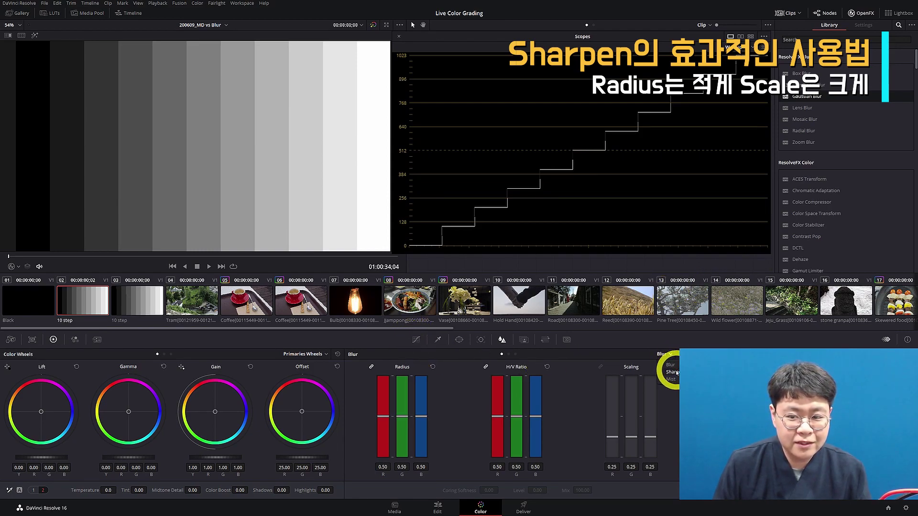
left_click(667, 376)
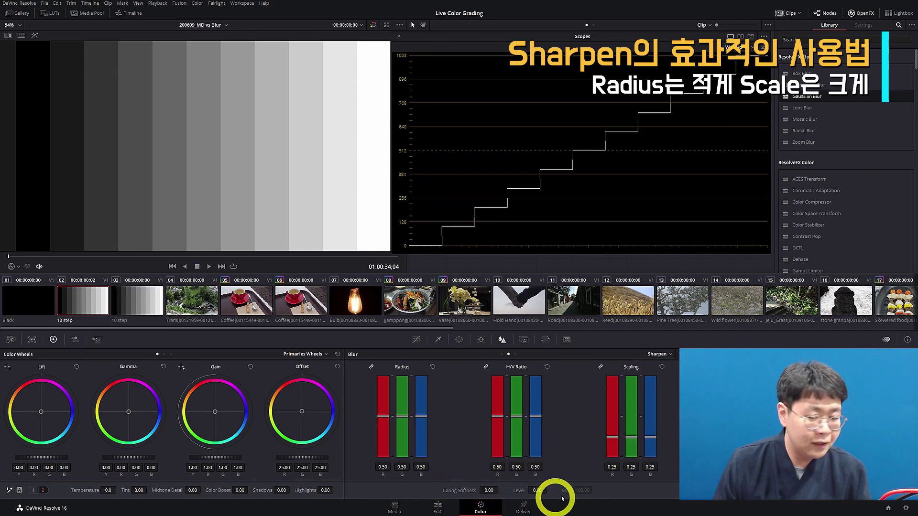
left_click(658, 354)
left_click(664, 365)
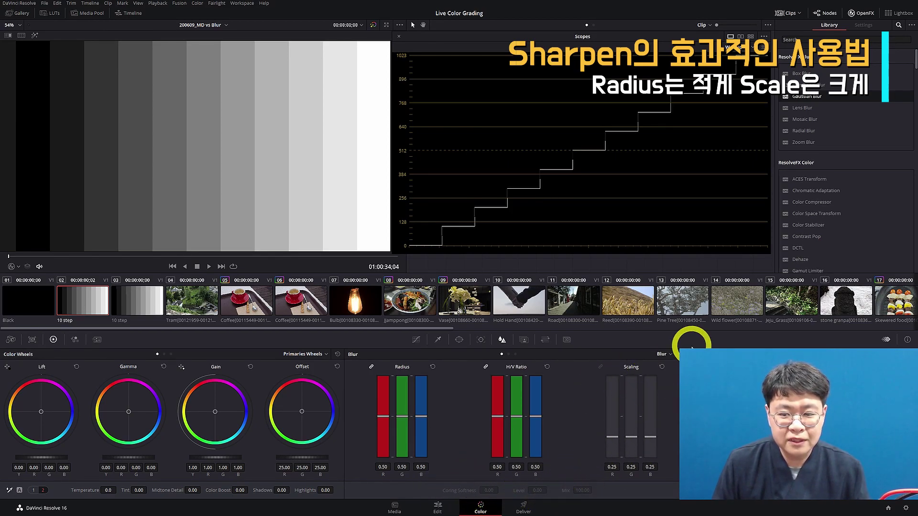
left_click(670, 355)
left_click(672, 372)
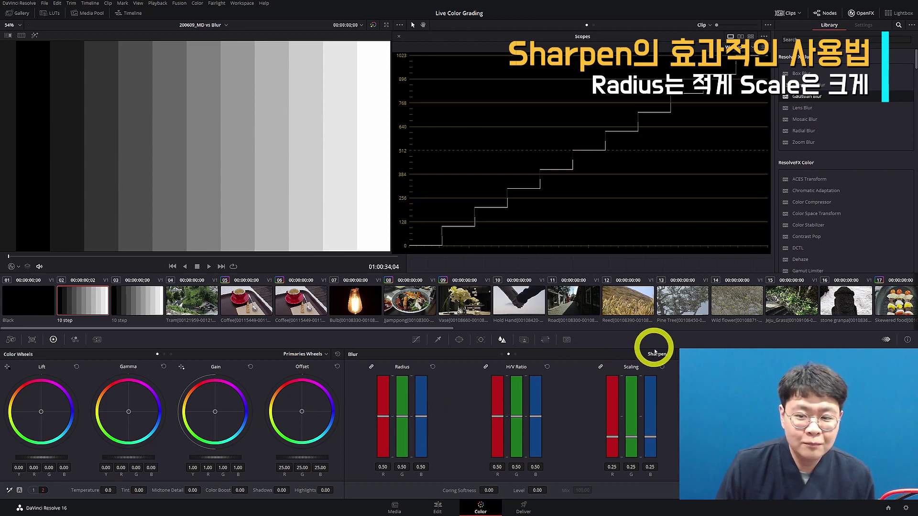
left_click(662, 354)
left_click(648, 371)
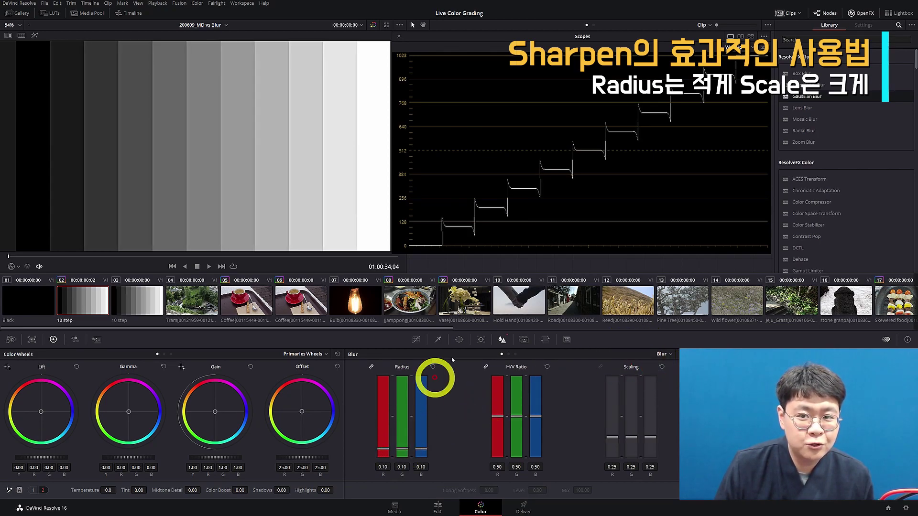
- Sharpen the 10 step clip in Sharpen mode with radius 0.00, enlarge the waveform scope, and inspect the band edges up close
left_click(667, 353)
left_click(662, 375)
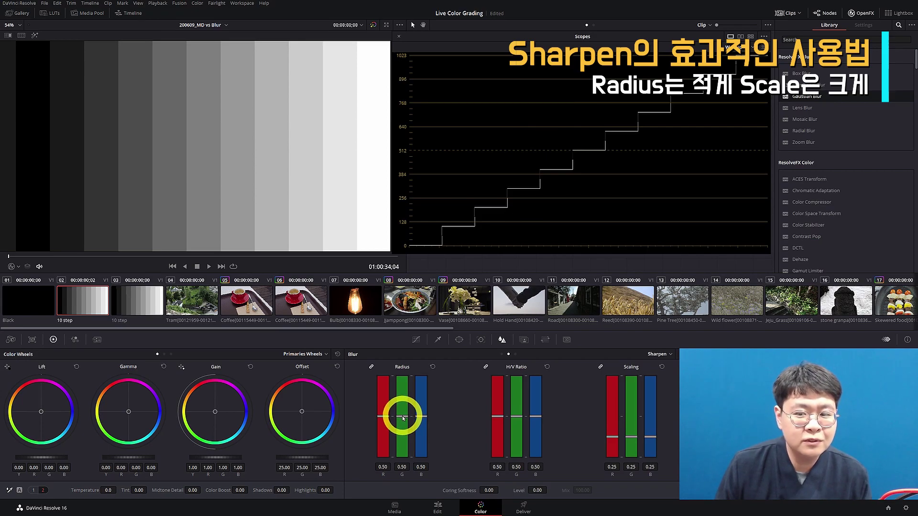
left_click_drag(403, 417, 403, 477)
key("ctrl+shift+w")
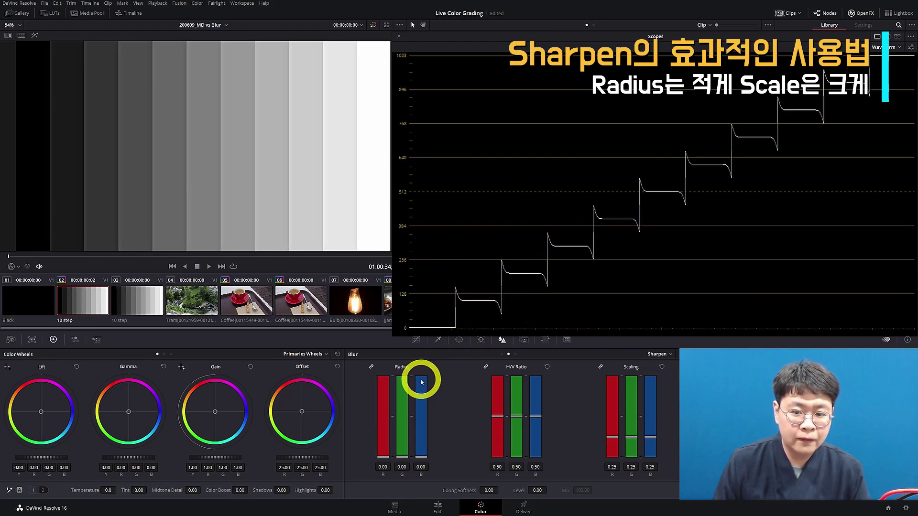
left_click(433, 368)
left_click_drag(407, 417, 399, 476)
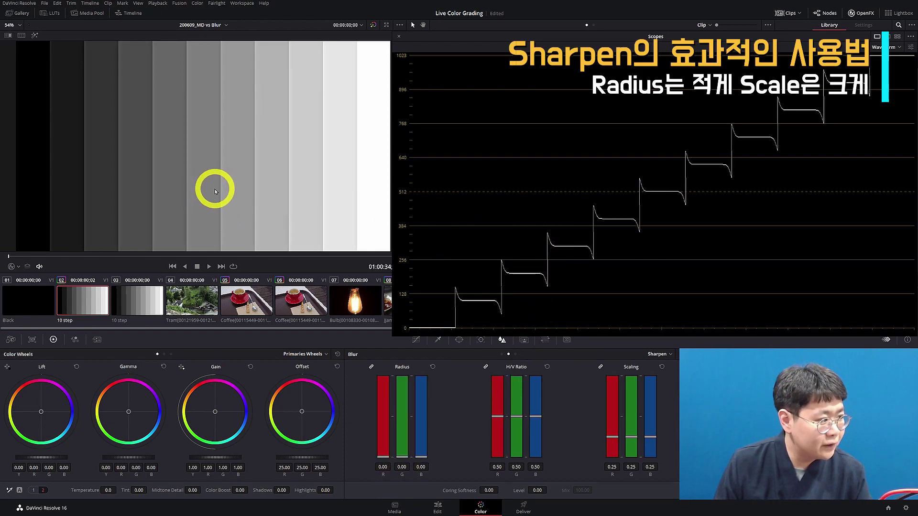
scroll(196, 199, "up", 5)
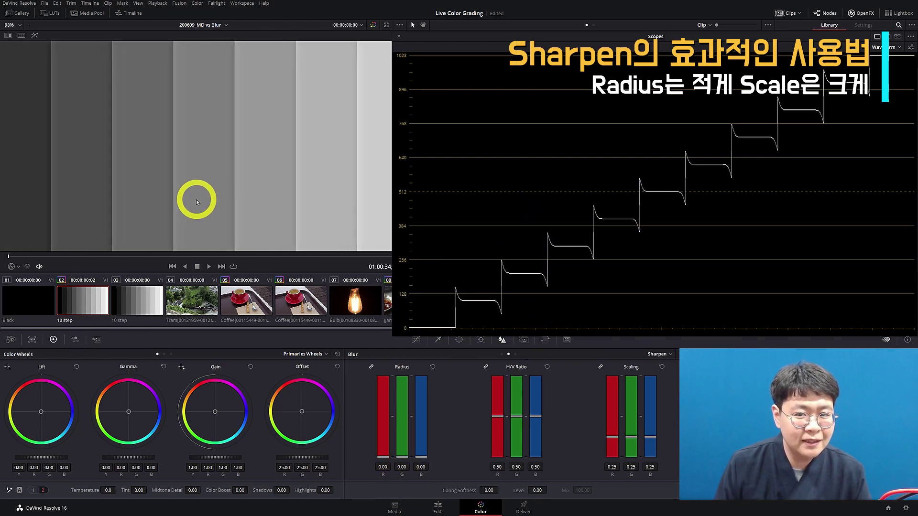
scroll(188, 201, "up", 6)
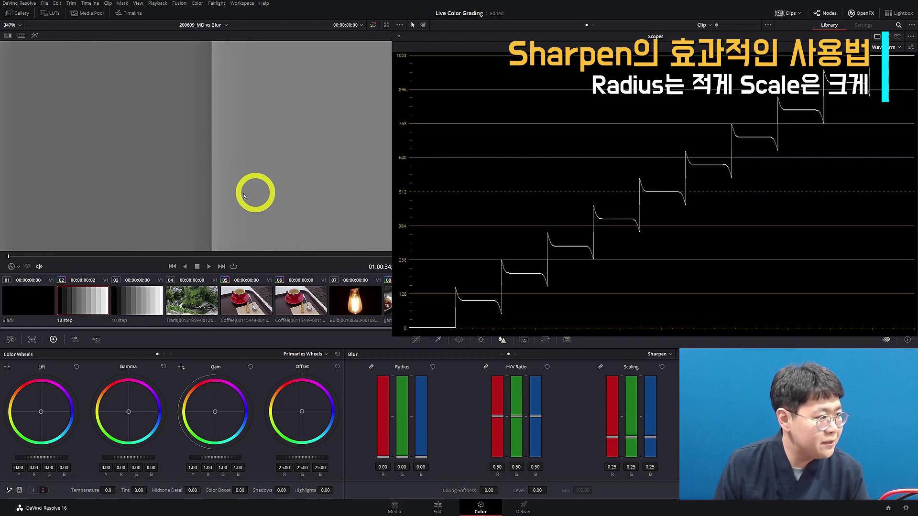
key("shift+z")
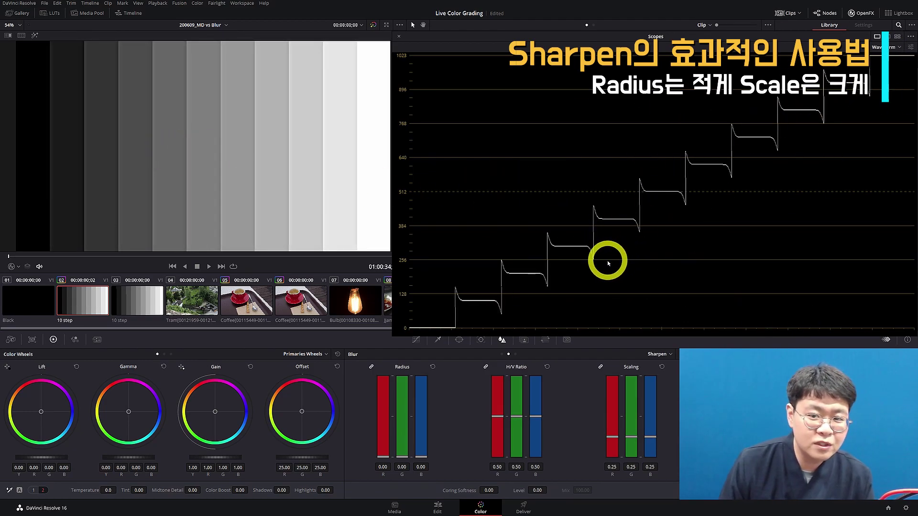
- Try lowering the Sharpen radius on the Tram clip
left_click(186, 306)
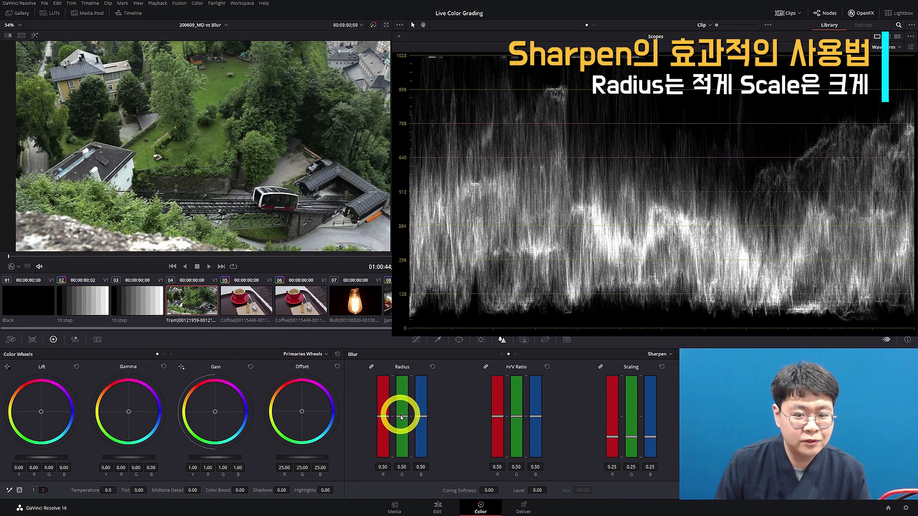
left_click_drag(402, 417, 420, 467)
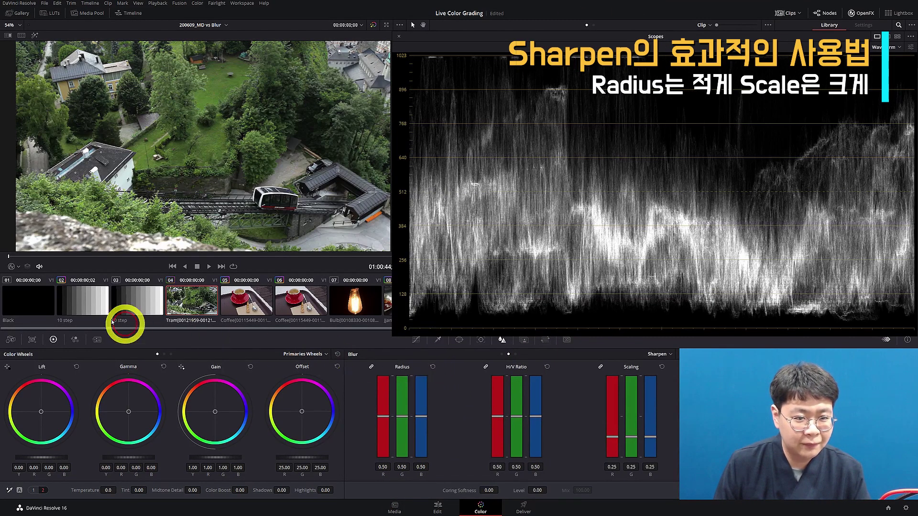
- Try a Sharpen radius of 10.00 on the 10 step clip and reset it to its default
left_click(82, 300)
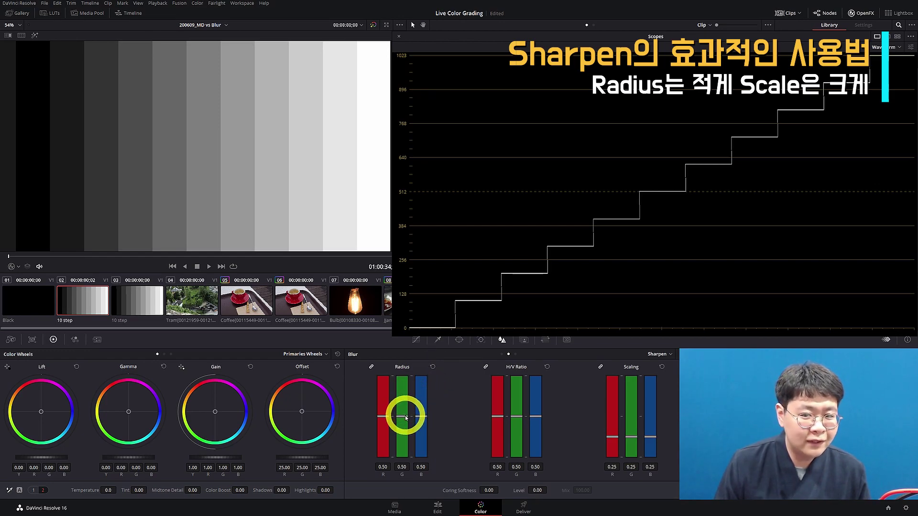
left_click_drag(406, 416, 482, 96)
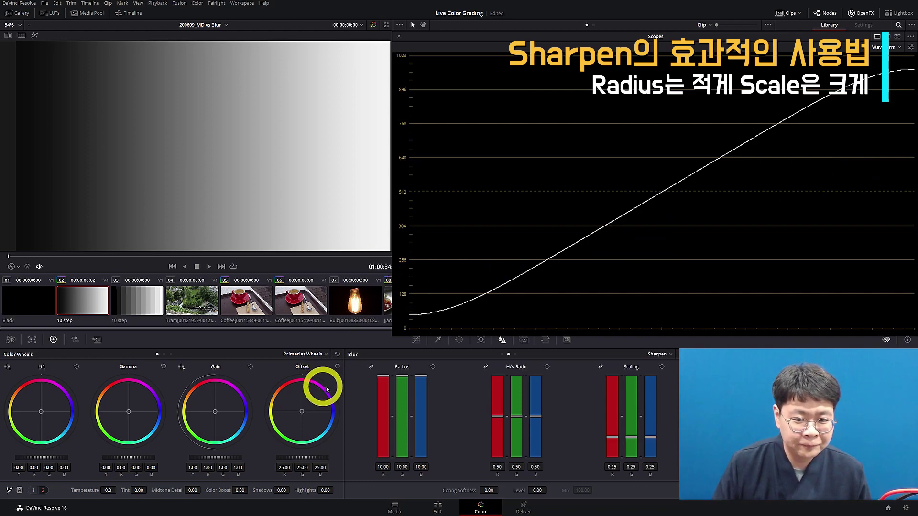
left_click(433, 368)
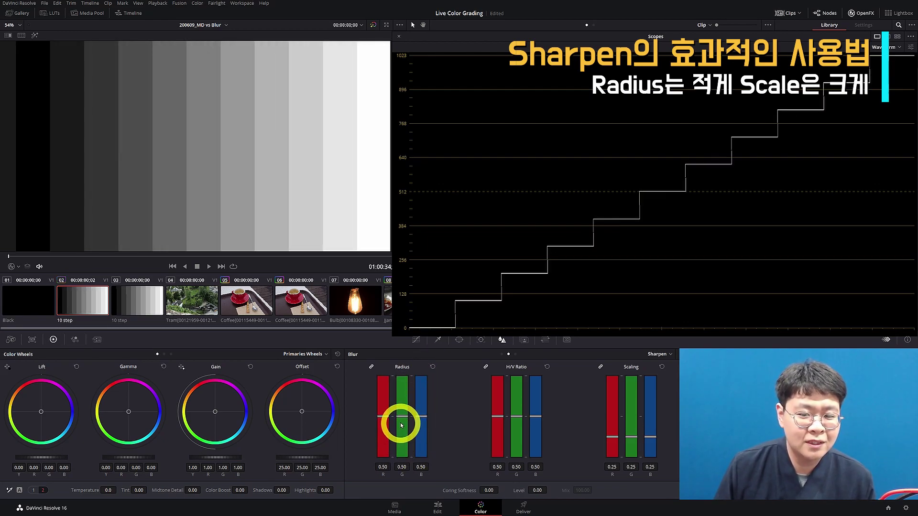
- Compare Sharpen radii of 0.00 and 0.97 on the 10 step clip's waveform, leaving the radius at 0.00
left_click_drag(402, 417, 398, 481)
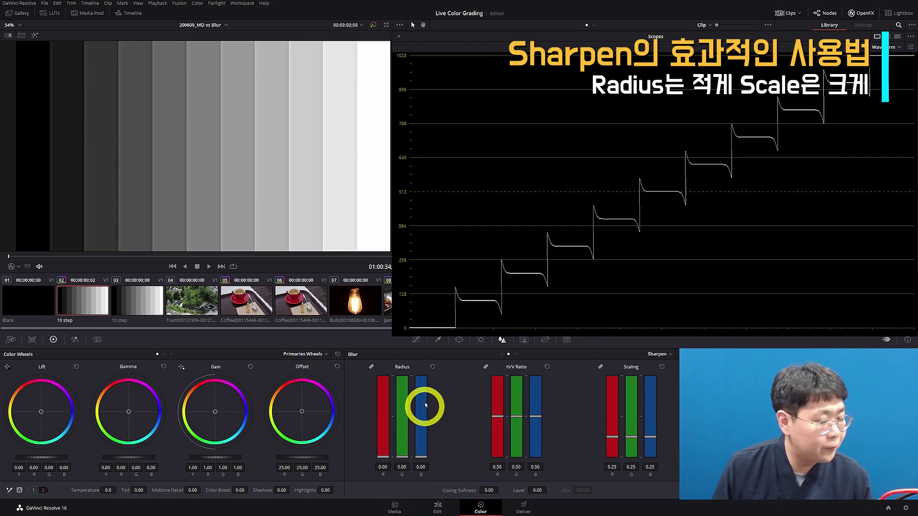
left_click(432, 368)
left_click_drag(409, 417, 406, 375)
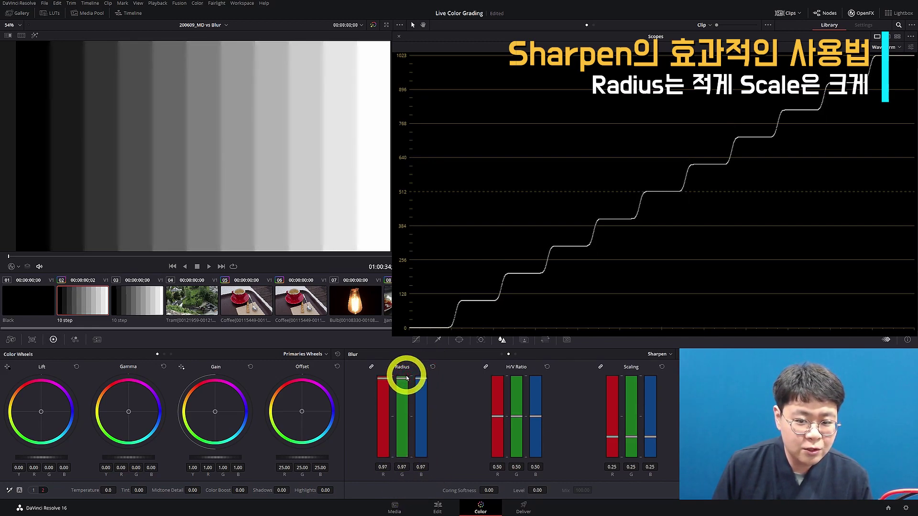
left_click(432, 367)
left_click_drag(427, 389, 400, 478)
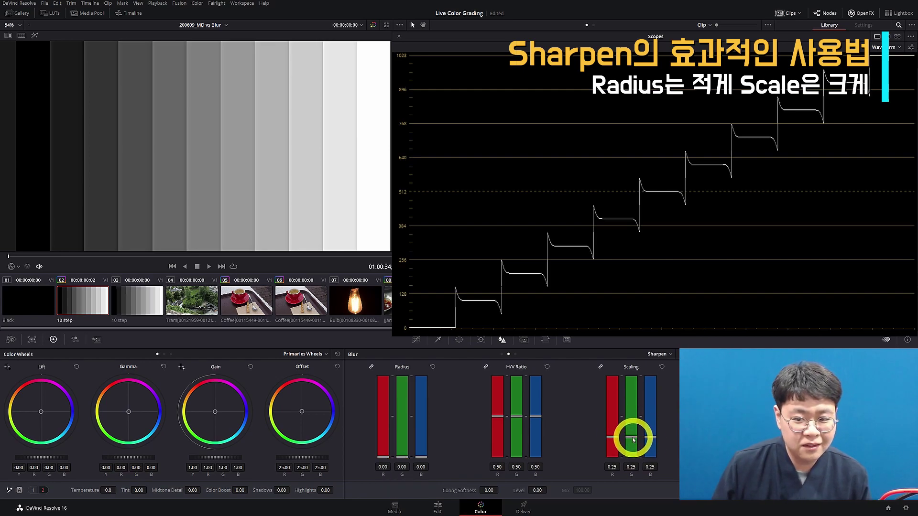
- Try a Sharpen scaling of 1.00 on the first 10 step clip and reset it to its default
left_click_drag(634, 439, 484, 219)
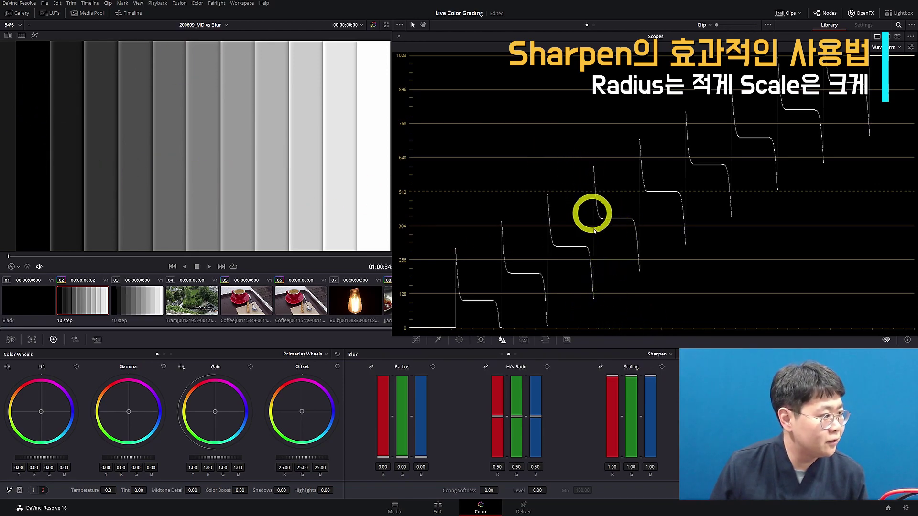
left_click(662, 367)
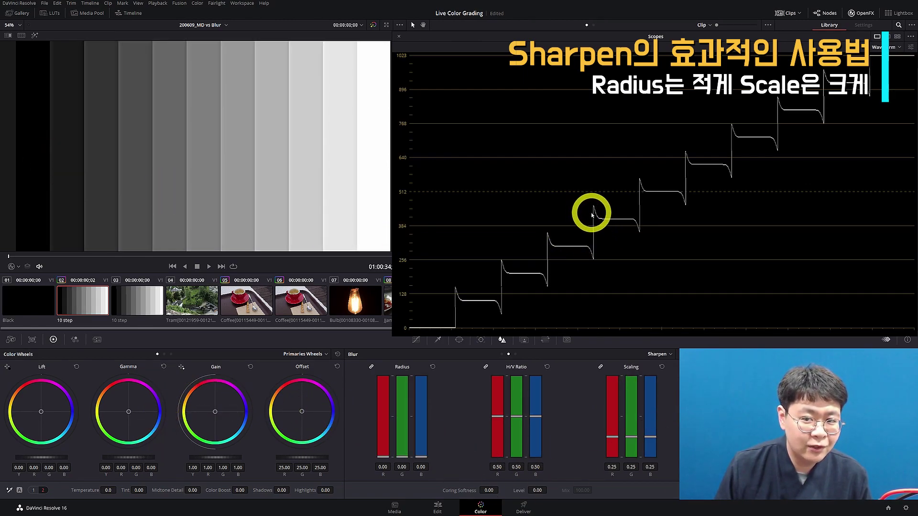
- Set Midtone Detail to 100.00 on the second 10 step clip and compare its waveform with that of the sharpened first clip
left_click(148, 304)
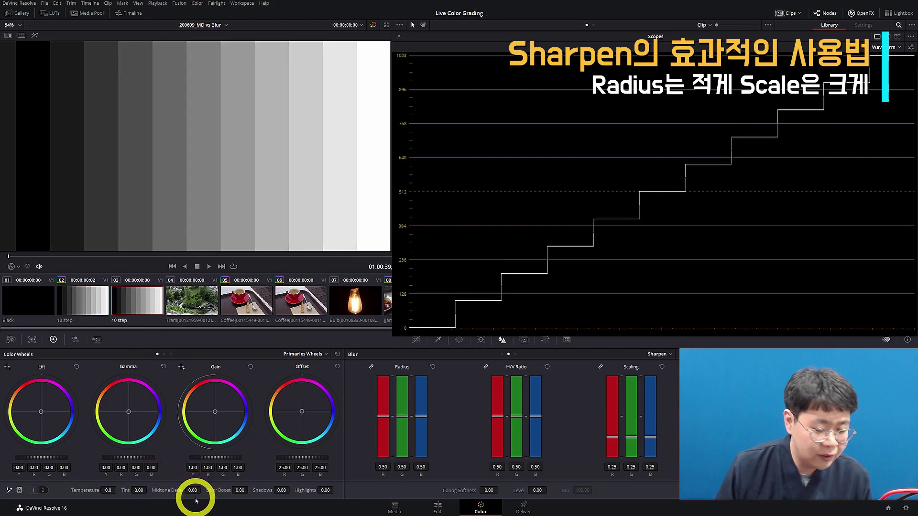
mouse_move(191, 491)
left_mouse_down()
mouse_move(287, 491)
mouse_move(182, 490)
left_mouse_up()
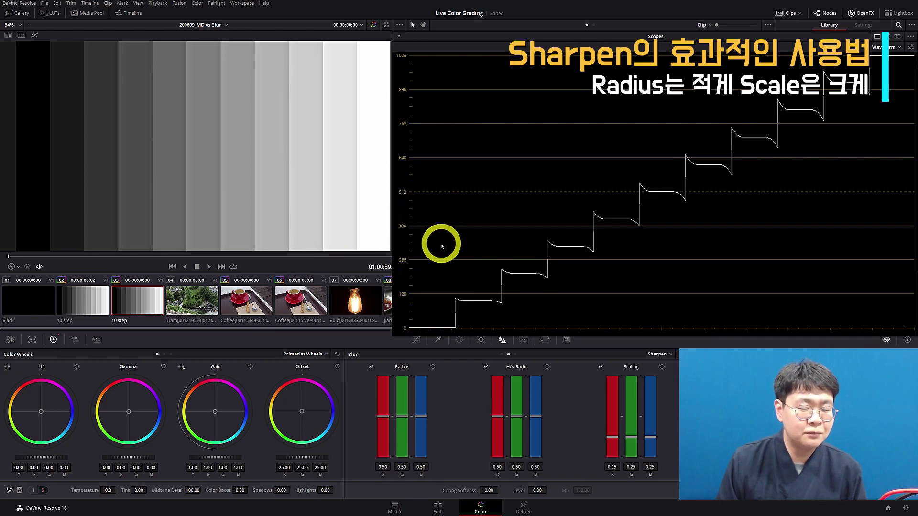
left_click(84, 302)
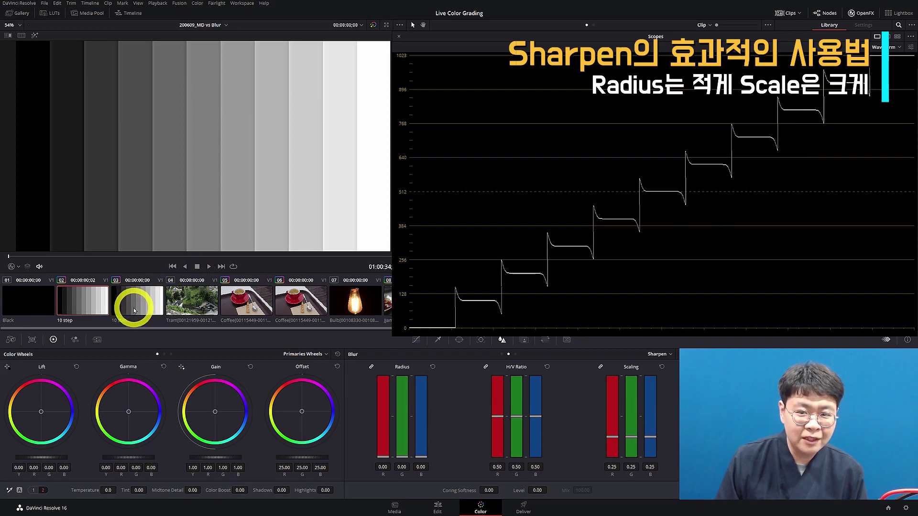
left_click(144, 302)
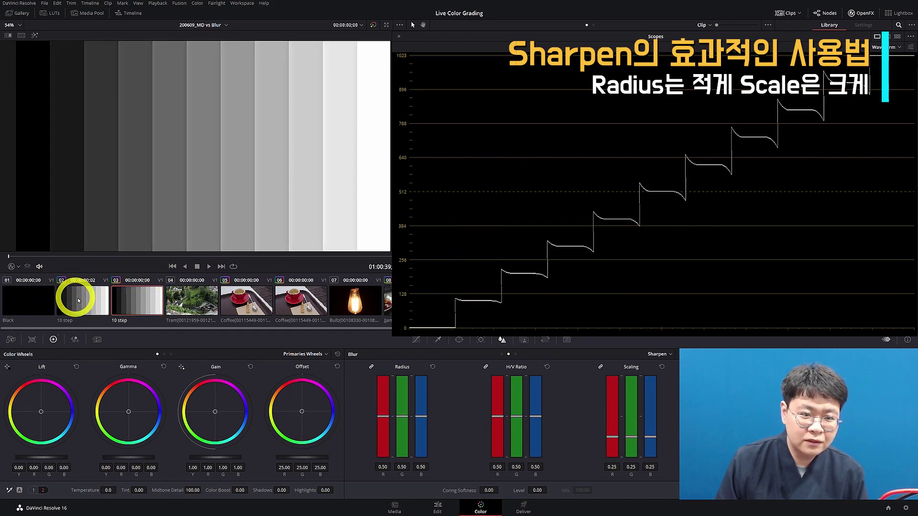
left_click(79, 308)
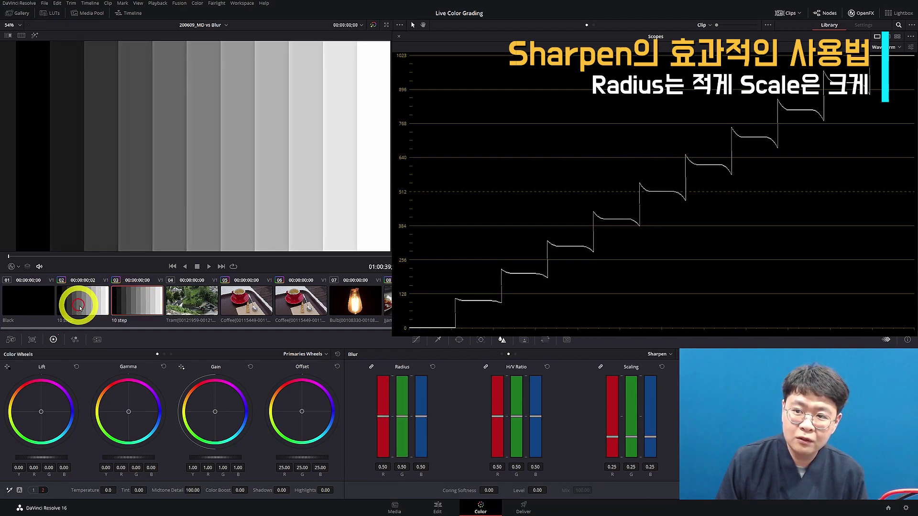
left_click(138, 308)
left_click(86, 301)
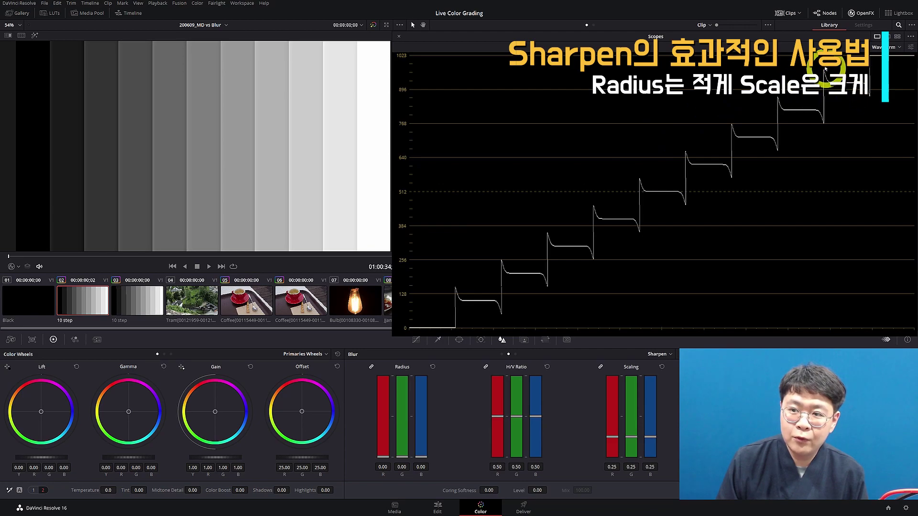
left_click(139, 293)
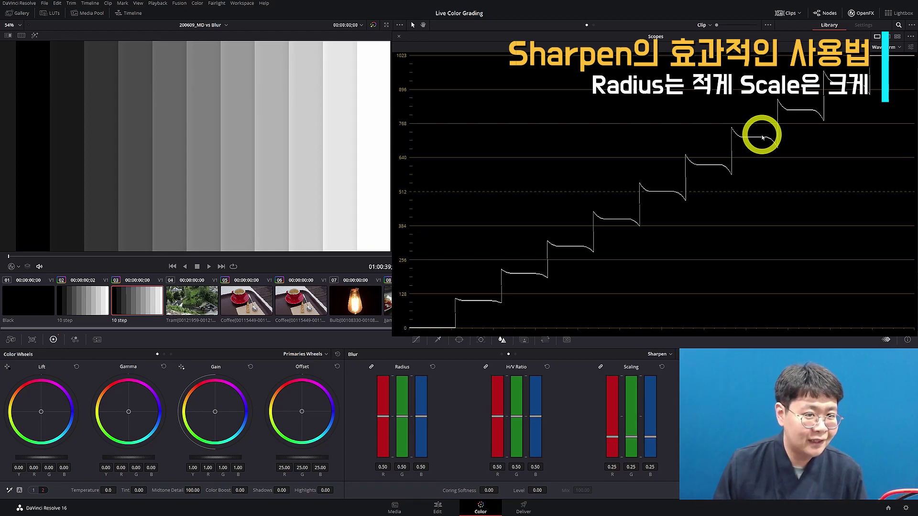
- Examine the band edges of the sharpened first 10 step clip up close and return to the full frame
left_click(79, 304)
scroll(162, 165, "up", 6)
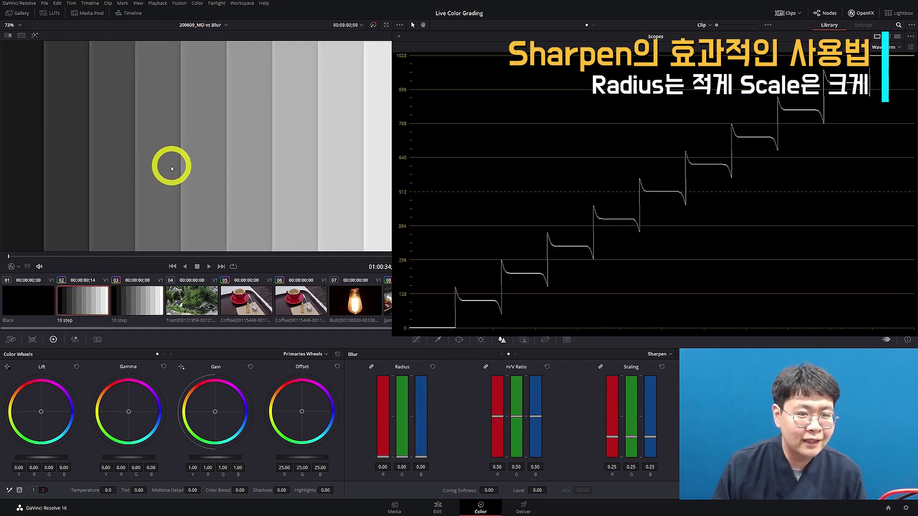
scroll(172, 175, "up", 3)
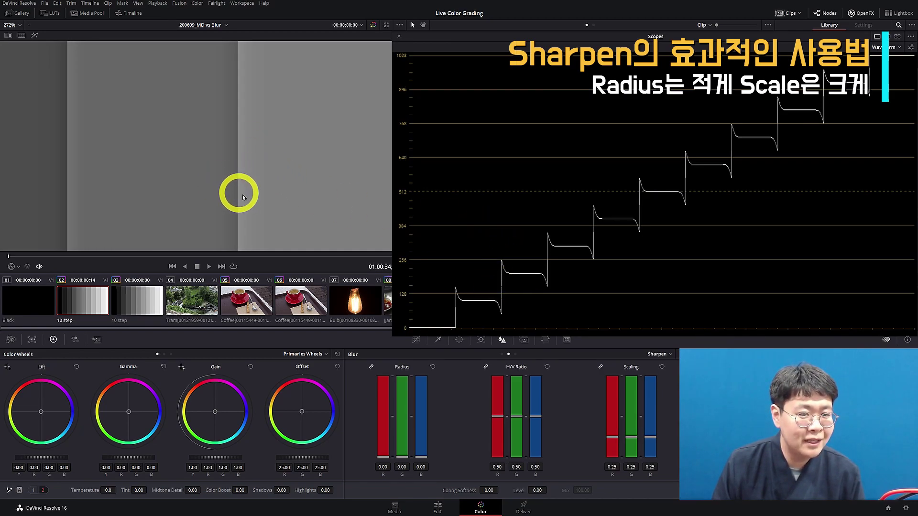
left_click_drag(289, 197, 273, 185)
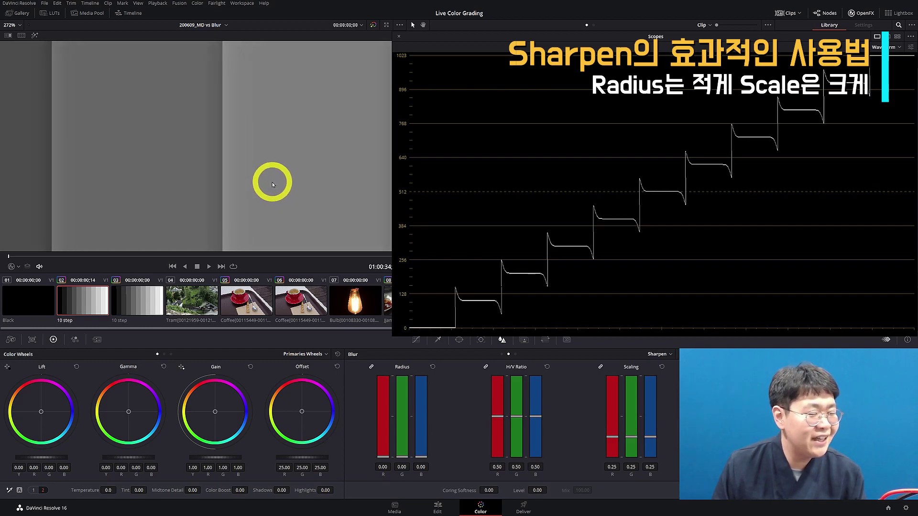
key("shift+z")
- Compare the band edges and waveforms of the Midtone Detail clip and the sharpened clip at full frame
left_click(147, 299)
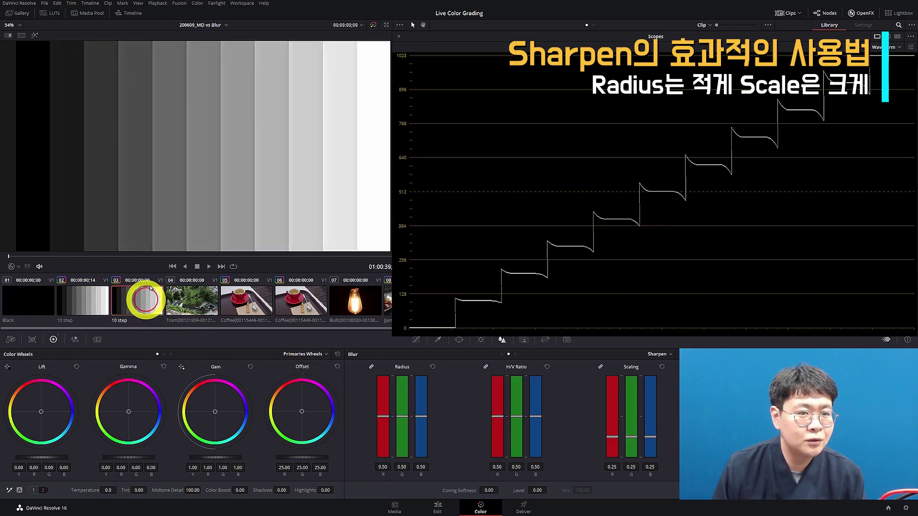
left_click(73, 300)
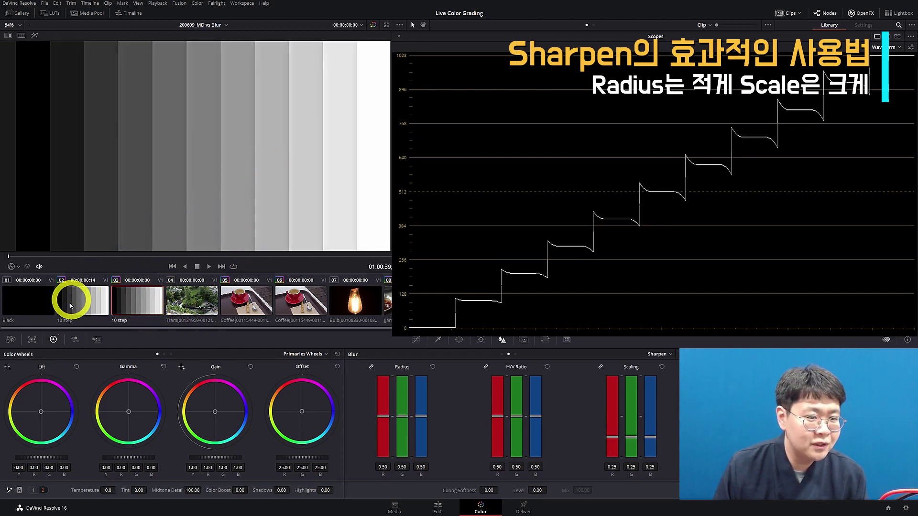
left_click(148, 309)
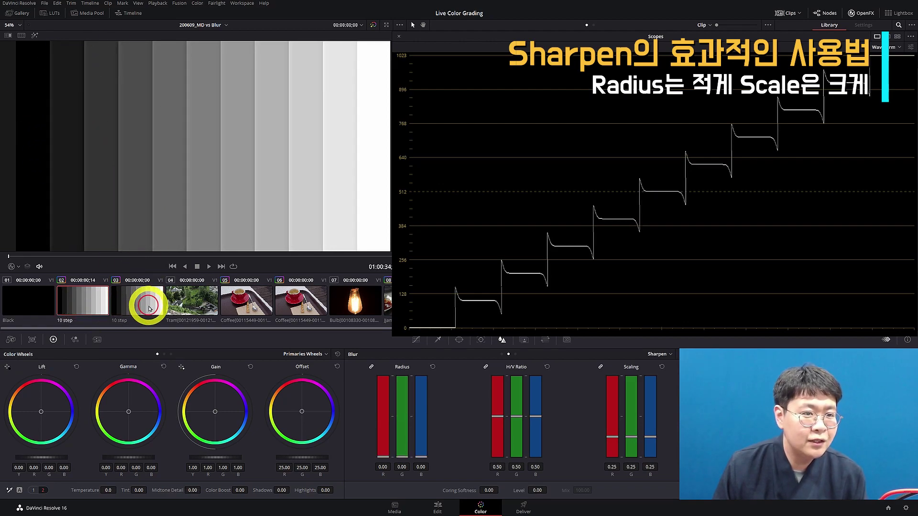
left_click(148, 306)
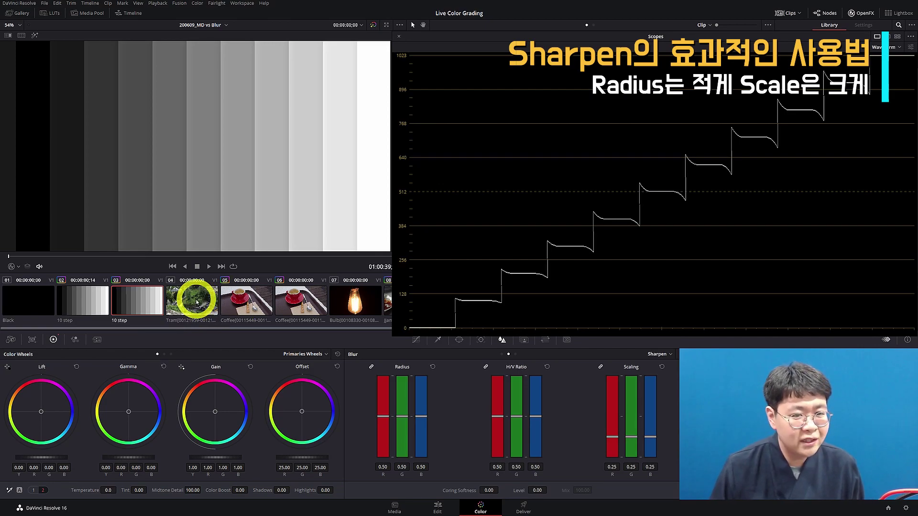
left_click(141, 303)
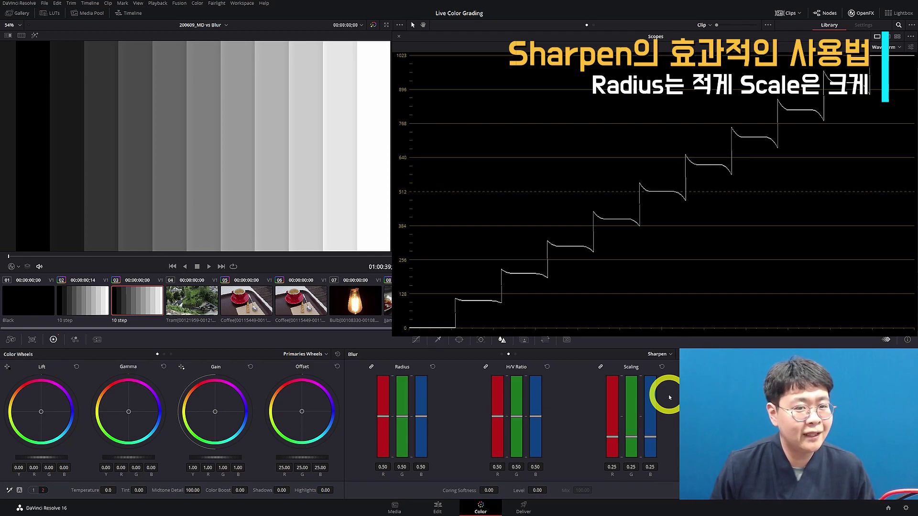
- Try a Sharpen scaling of 1.00 at radius 0.00 on the first 10 step clip, and undo it
left_click(80, 297)
left_click(382, 393)
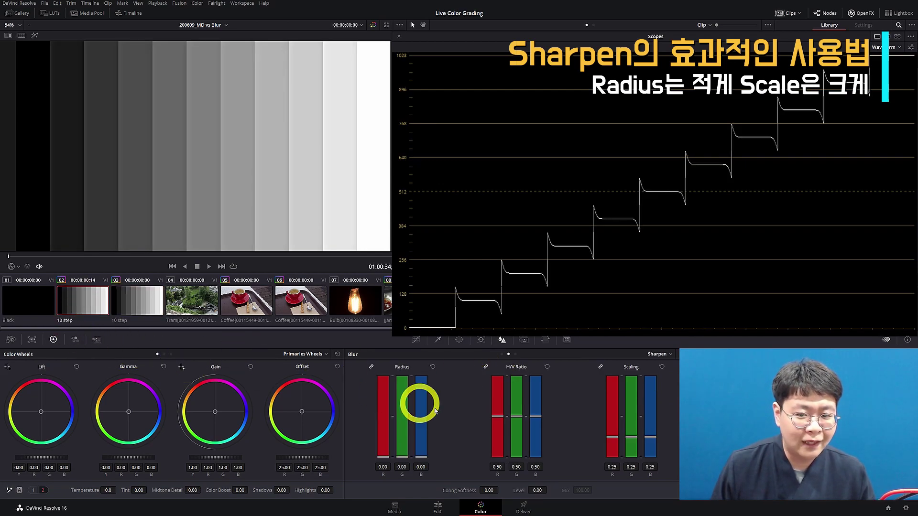
left_click_drag(630, 424, 595, 330)
left_click(391, 447)
left_click(423, 466)
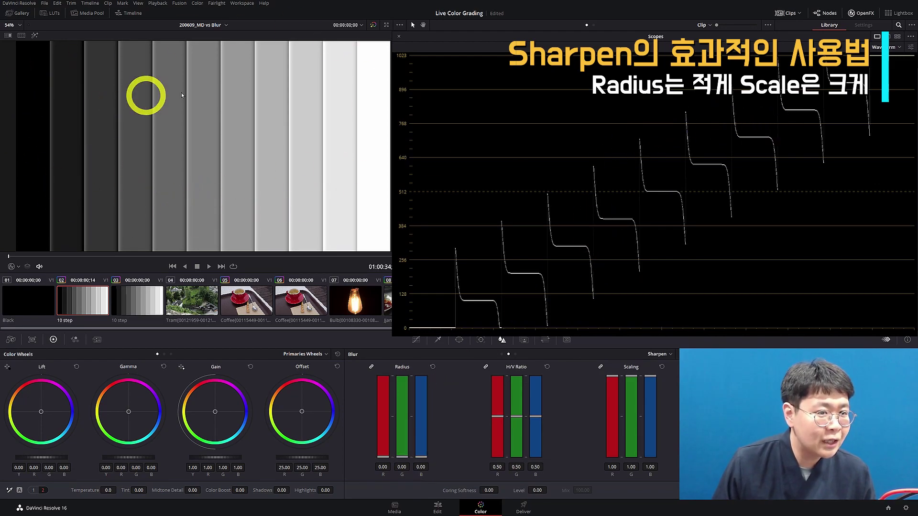
key("ctrl+z")
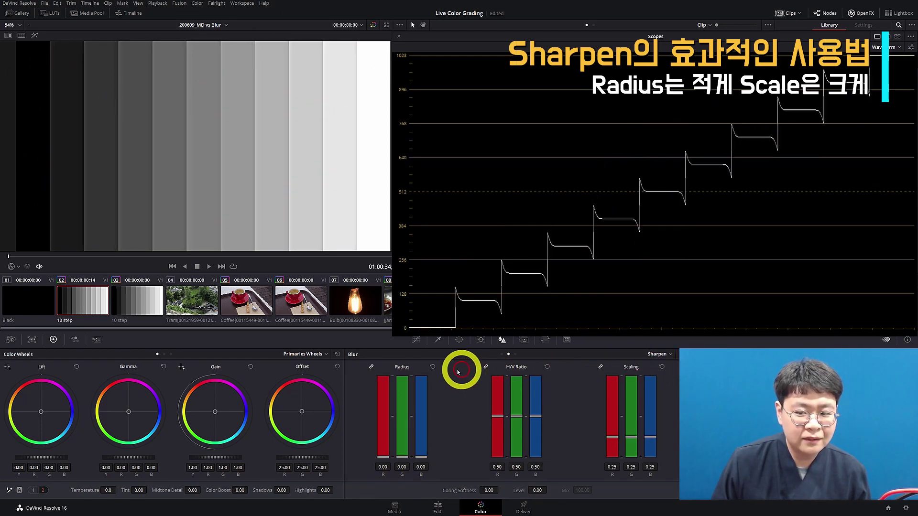
- Set the first 10 step clip to Sharpen radius 0.47 and scaling 1.00, and the second 10 step clip to radius 0.00
left_click(433, 366)
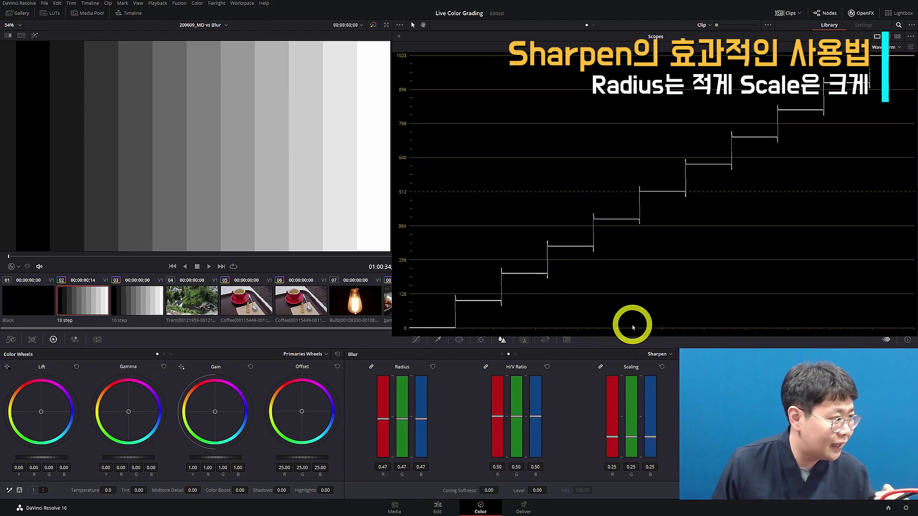
left_click_drag(631, 436, 635, 374)
key("Down")
left_click_drag(389, 383, 406, 502)
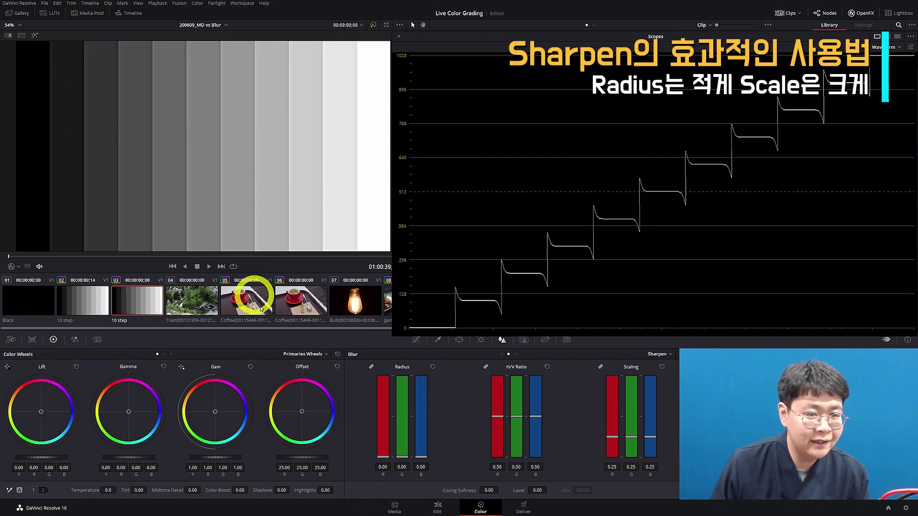
- Compare the waveforms and enlarged band edges of the two differently sharpened 10 step clips
left_click(81, 302)
left_click(404, 418)
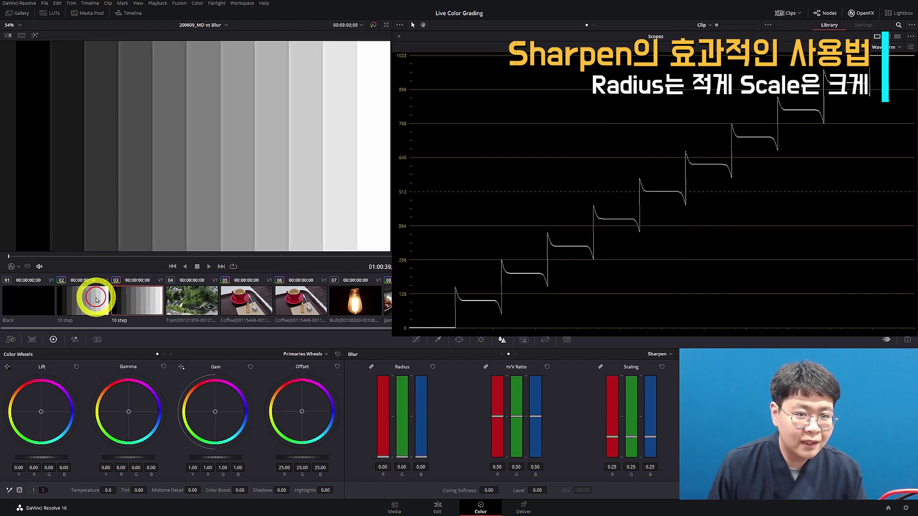
left_click(83, 303)
left_click(123, 301)
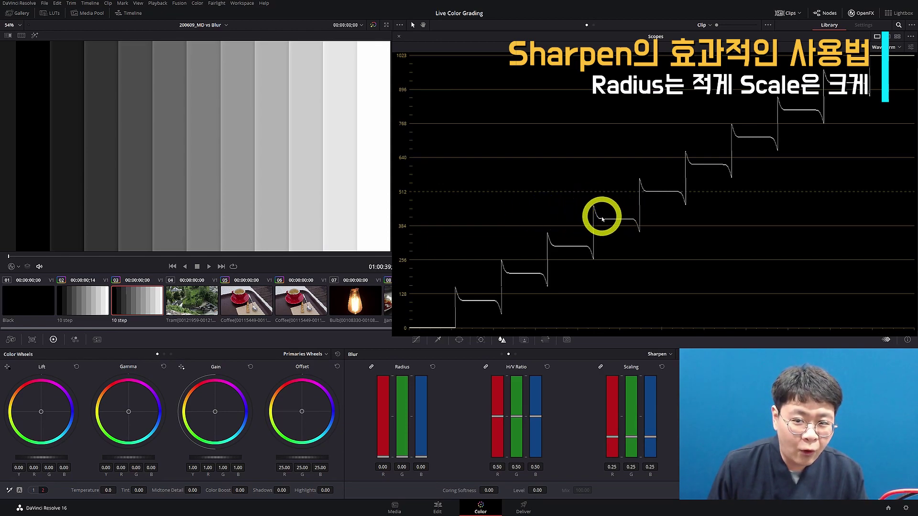
scroll(229, 170, "up", 4)
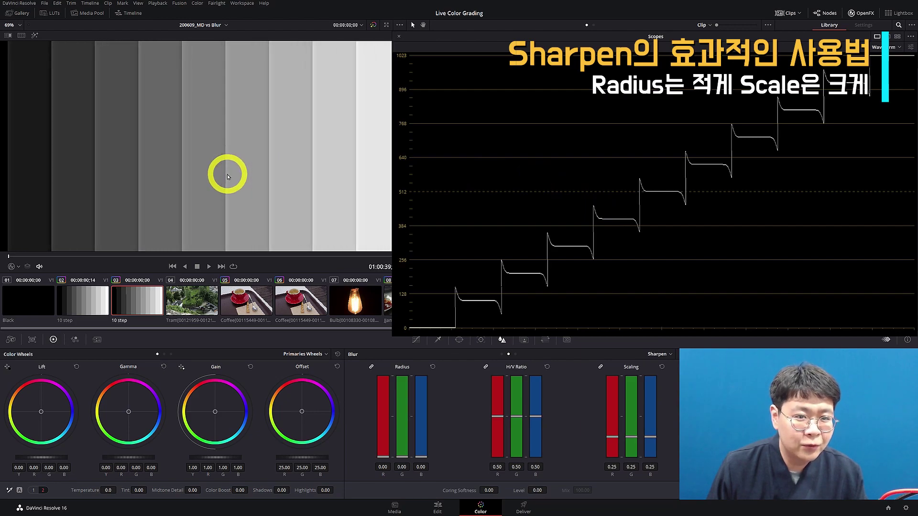
scroll(227, 176, "up", 1)
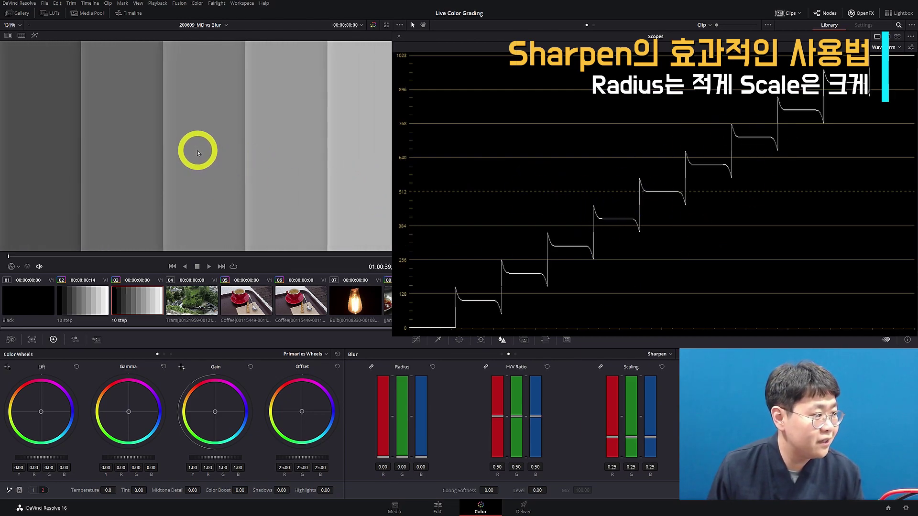
left_click(94, 295)
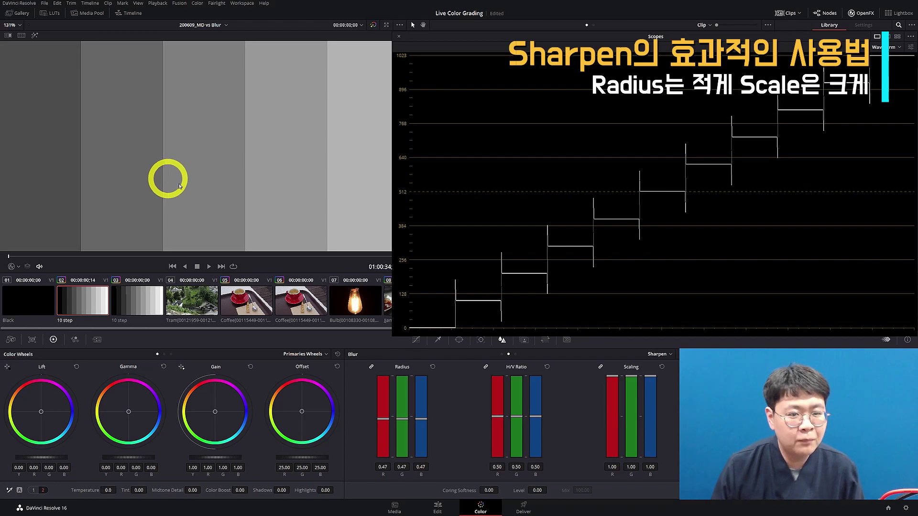
- Select the Pine Tree clip and show the waveform, histogram, vectorscope and parade scopes together over the node area
scroll(195, 297, "down", 3)
scroll(198, 300, "down", 3)
left_click(291, 301)
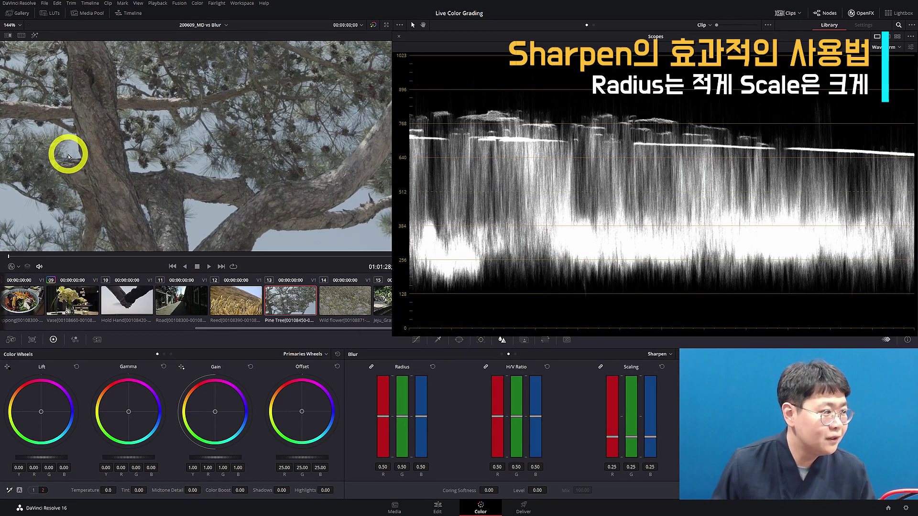
scroll(68, 156, "up", 1)
left_click_drag(109, 149, 198, 119)
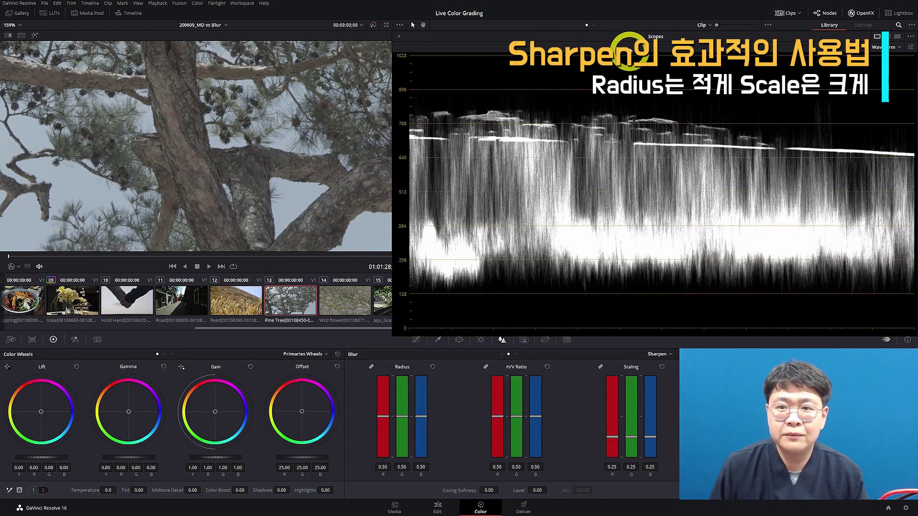
left_click(633, 40)
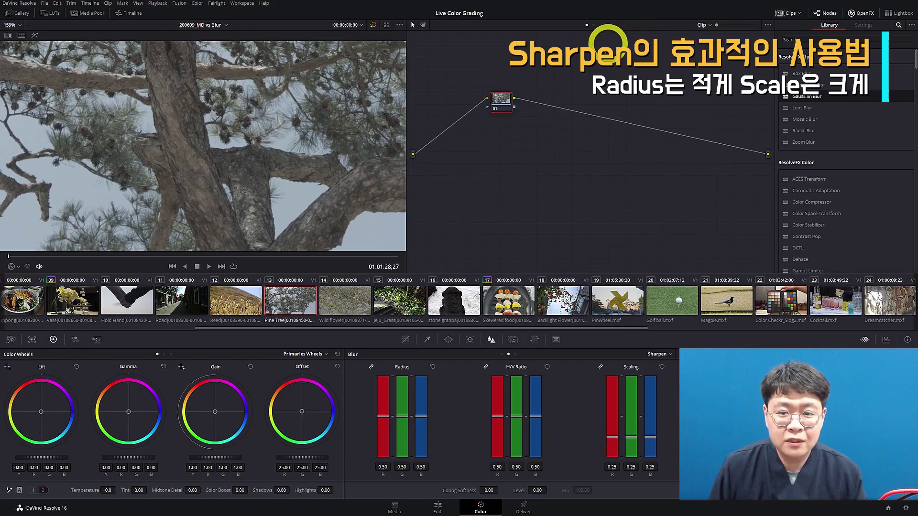
left_click_drag(499, 92, 514, 124)
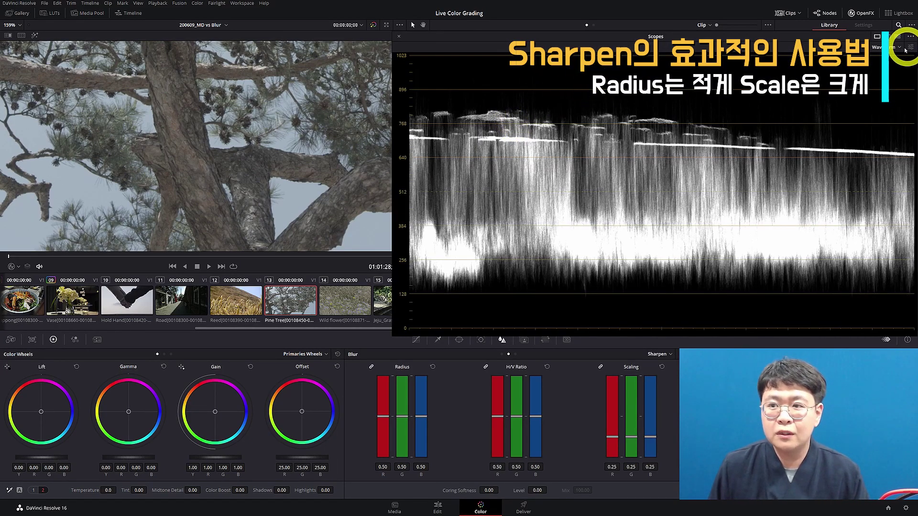
left_click(897, 36)
left_click_drag(789, 39, 542, 205)
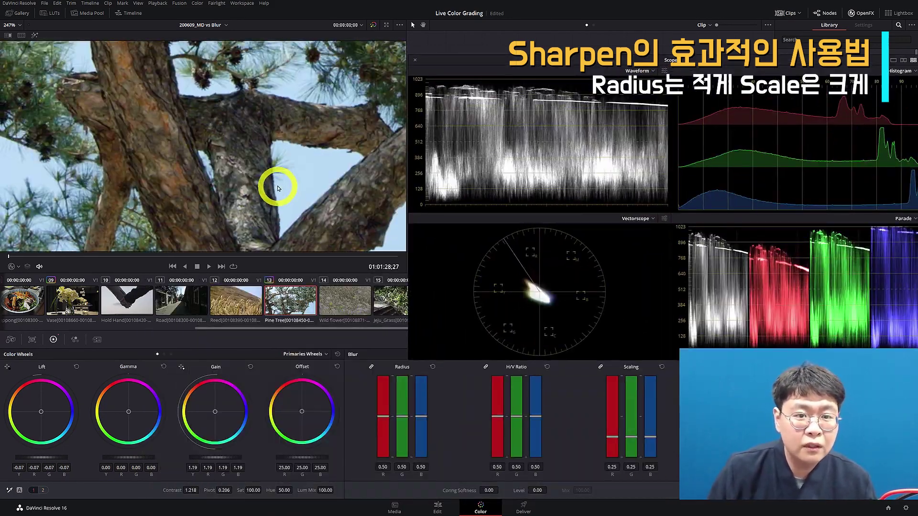
- Grade the Pine Tree clip to lift -0.07, gamma -0.03, gain 1.08, contrast 1.304 and pivot 0.105, and inspect the branches up close
scroll(209, 181, "down", 5)
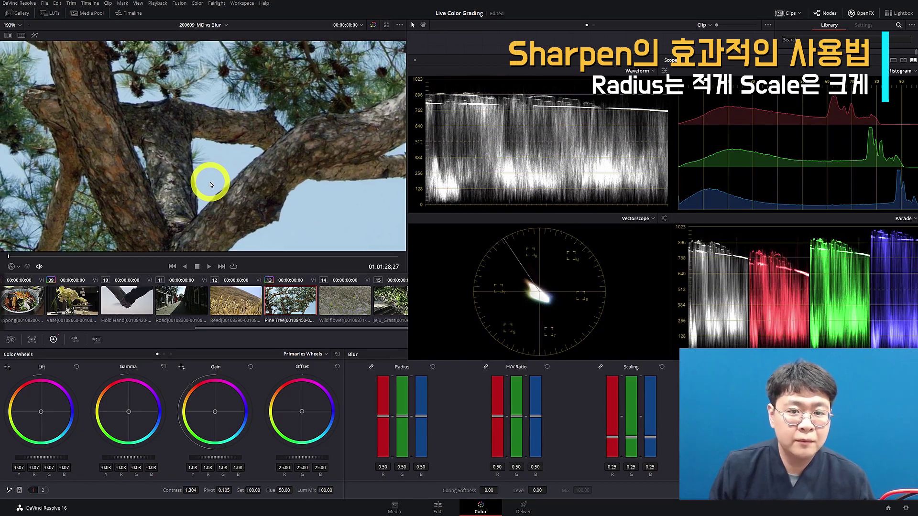
scroll(220, 173, "up", 4)
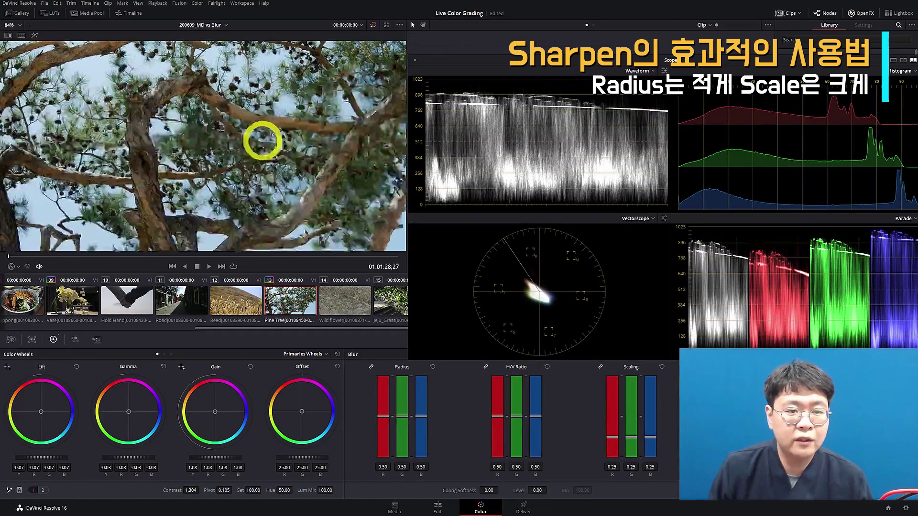
scroll(237, 144, "up", 1)
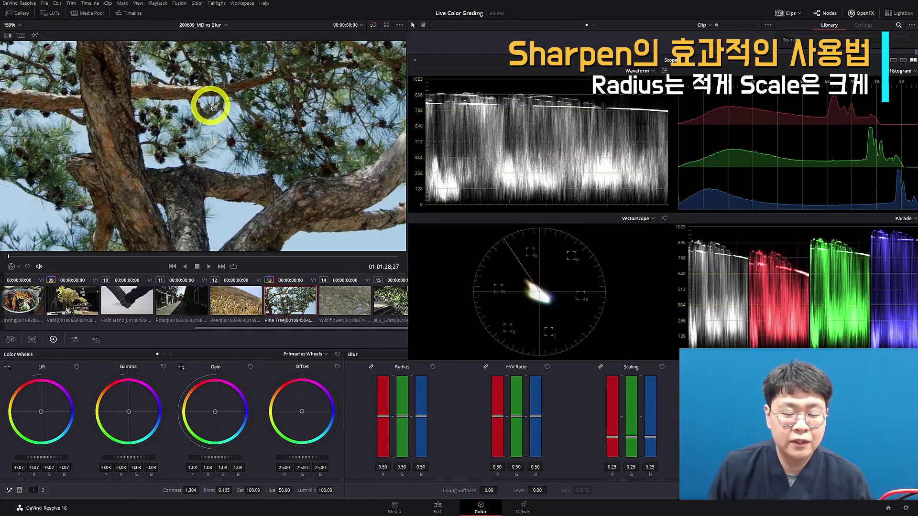
- Duplicate the Pine Tree clip directly after itself on the edit timeline and return to the Color page
scroll(216, 115, "up", 1)
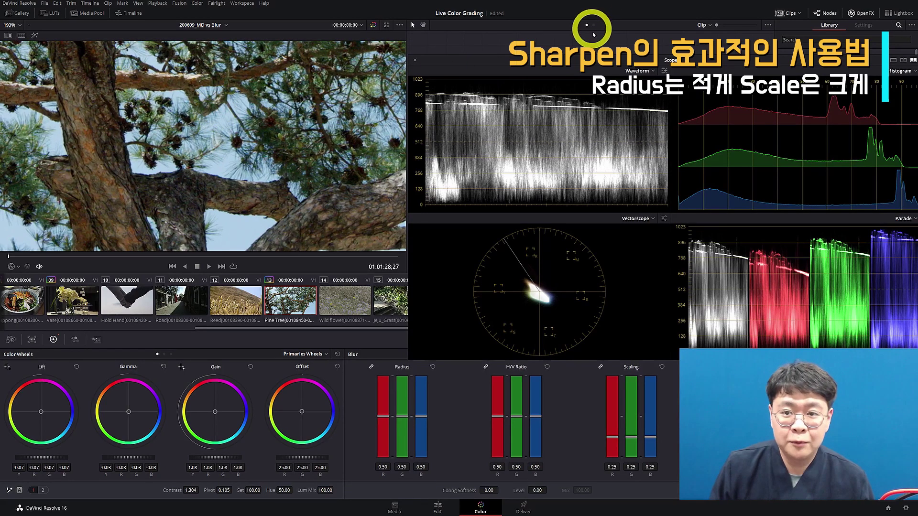
left_click(437, 506)
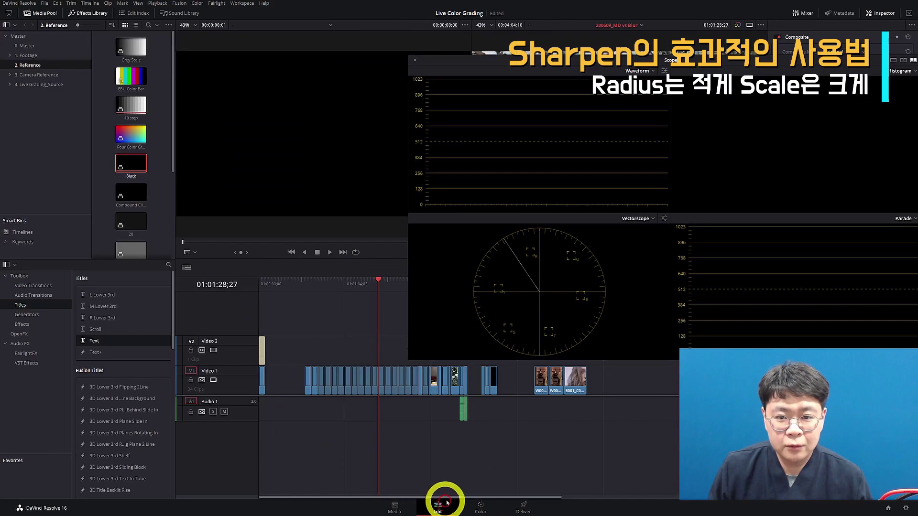
scroll(435, 352, "up", 3)
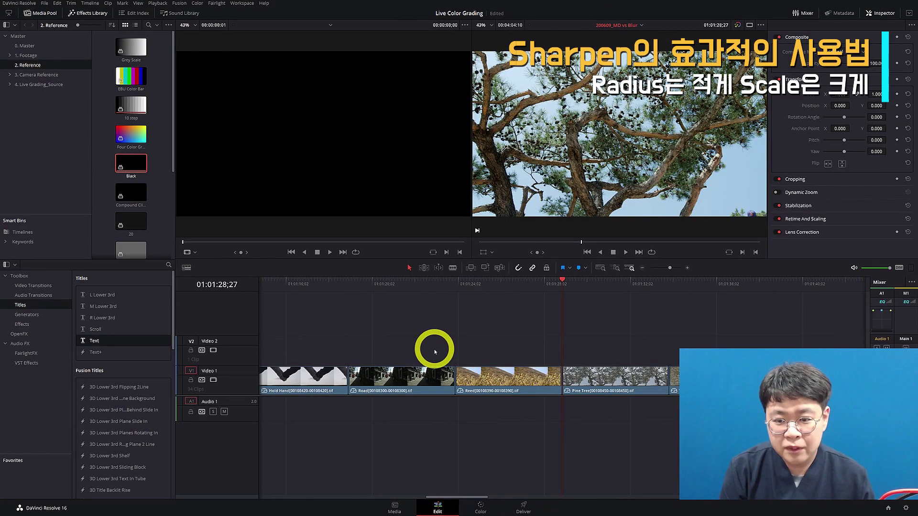
left_click(480, 506)
- Add a second serial node to the grade of both Pine Tree clips
left_click(420, 303)
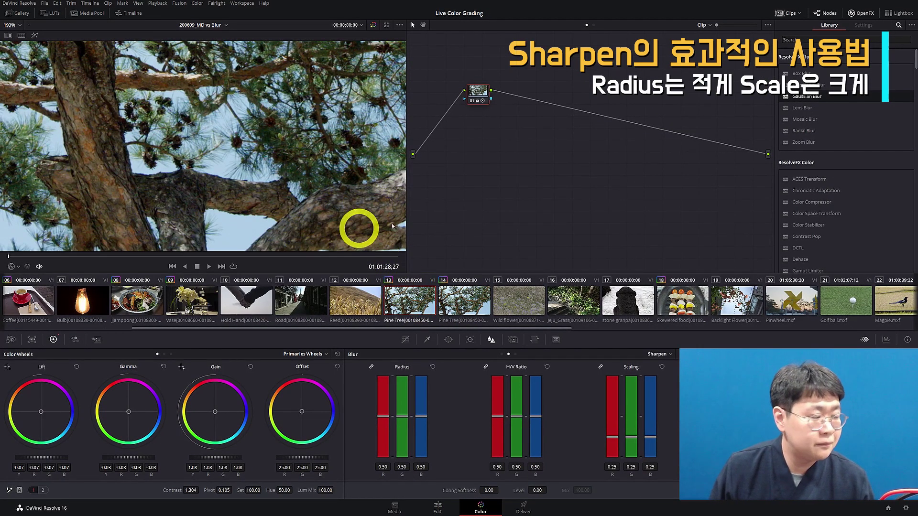
key("alt+s")
left_click(466, 302)
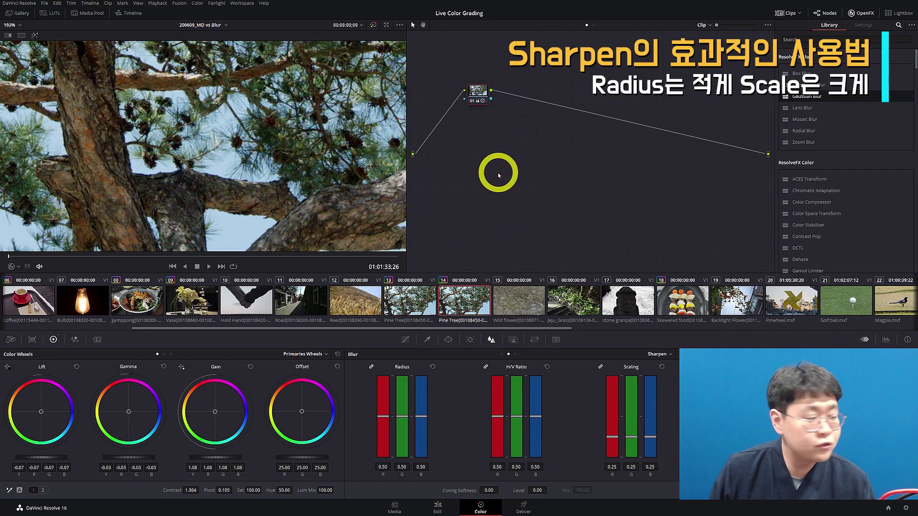
left_click(420, 306)
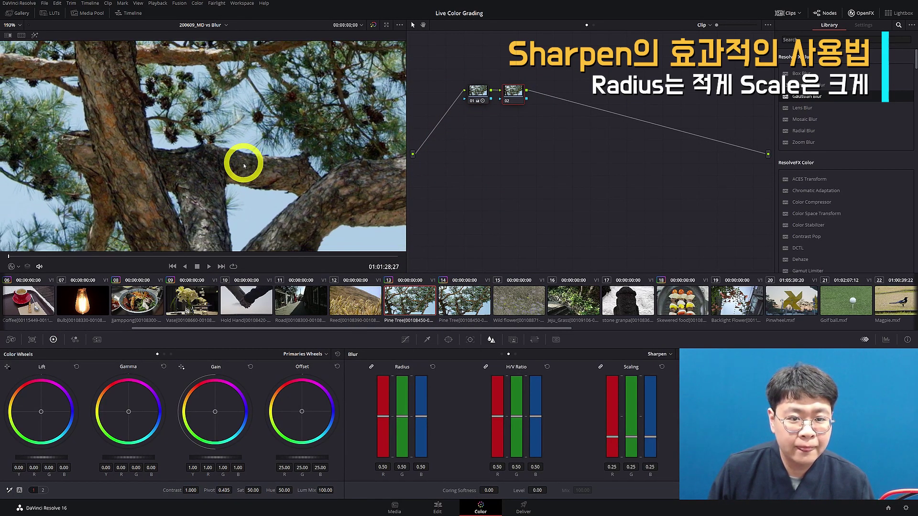
- In node 02, set the first Pine Tree clip's Sharpen radius to 0.00, and the second clip's radius to 0.47 and scaling to 1.00
left_click_drag(246, 158, 250, 145)
left_click_drag(399, 414, 400, 406)
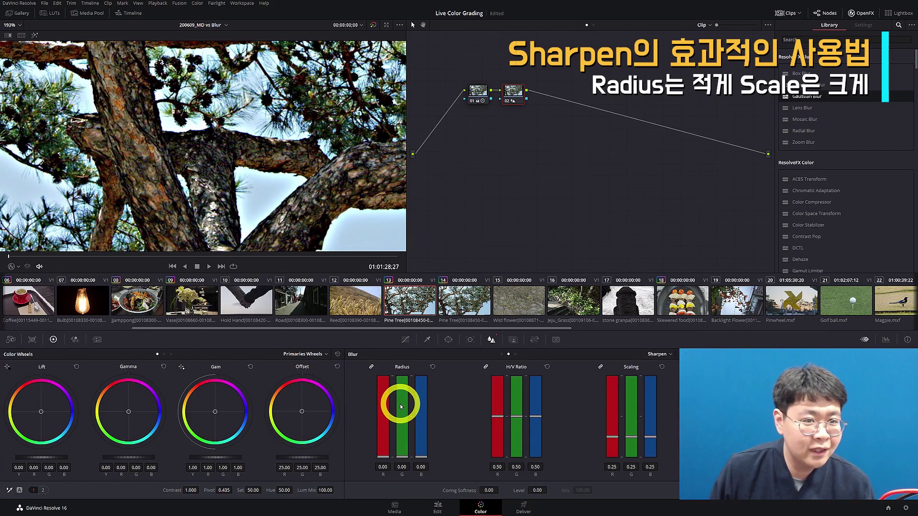
left_click(464, 301)
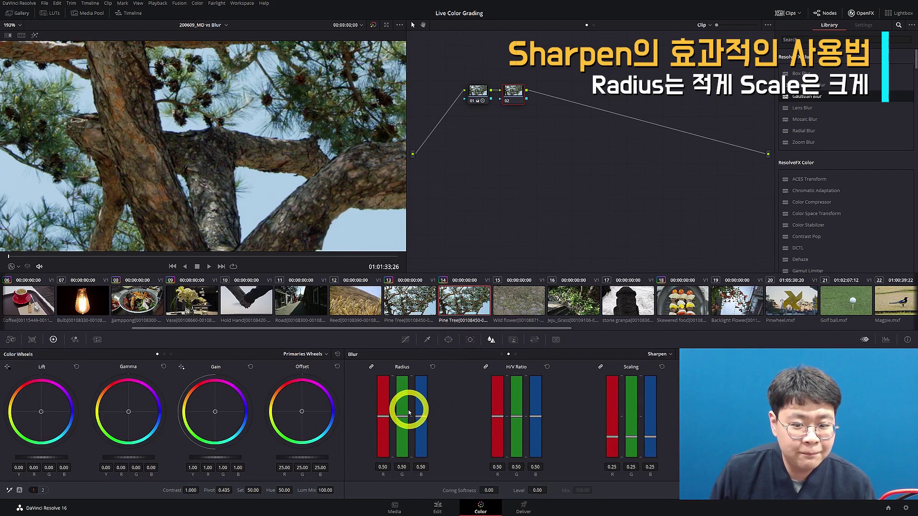
left_click(622, 416)
left_click_drag(616, 415, 730, 125)
- Reopen the video scopes, fit their window over the node area and bring both Pine Tree thumbnails into view
key("ctrl+shift+w")
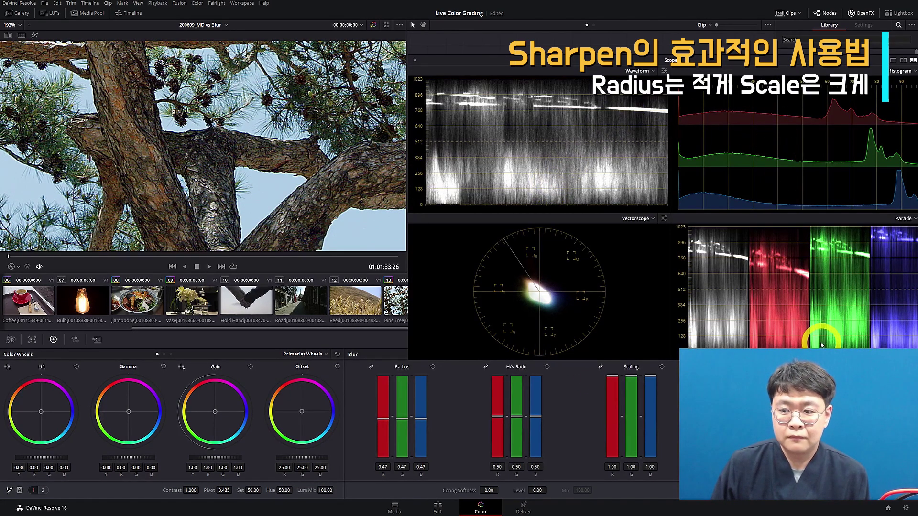
left_click_drag(768, 67, 745, 61)
left_click_drag(903, 342, 885, 330)
left_click_drag(638, 58, 659, 50)
scroll(128, 305, "down", 2)
scroll(128, 305, "down", 1)
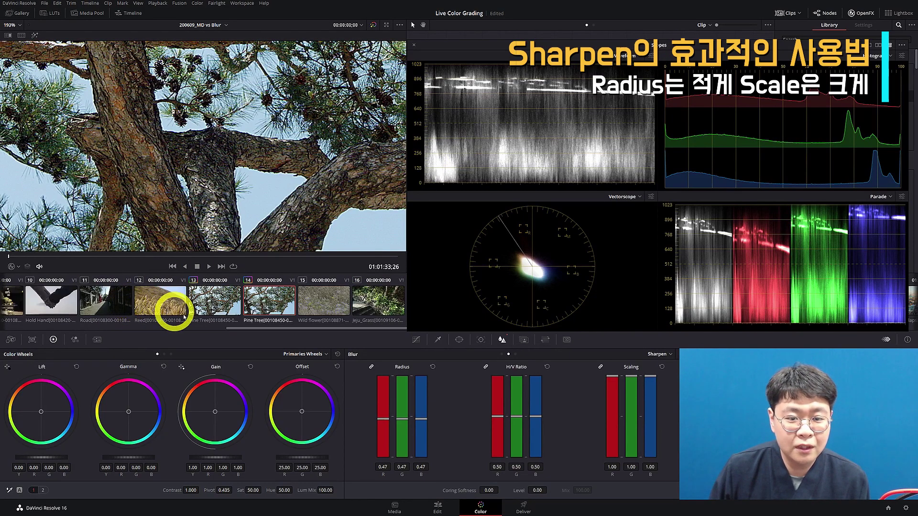
- Compare the first Pine Tree clip up close with node 02's sharpening switched off and on
left_click(221, 309)
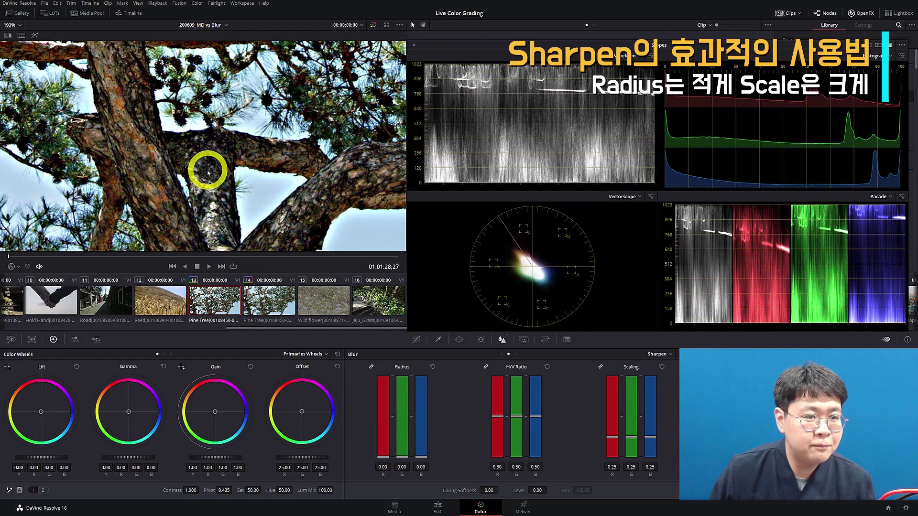
key("ctrl+d")
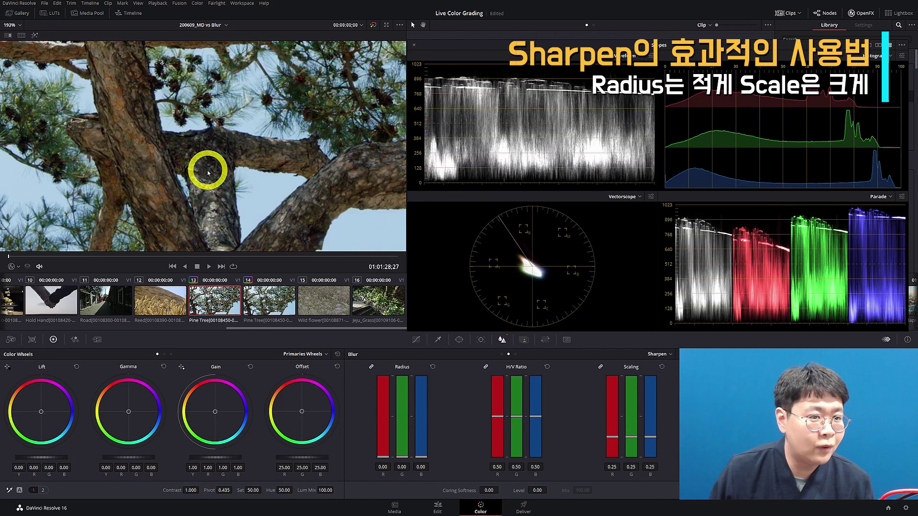
key("ctrl+d")
key("ctrl+d")
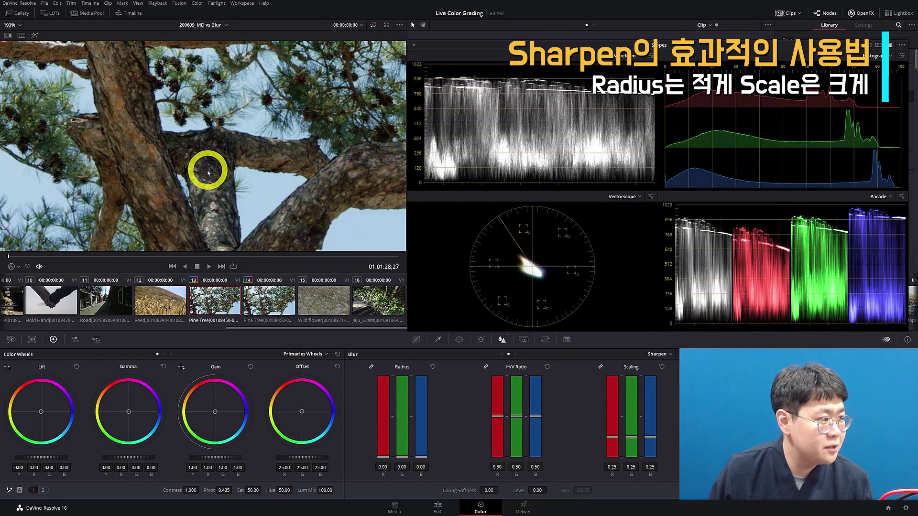
key("ctrl+d")
key("ctrl+d")
key("ctrl+d")
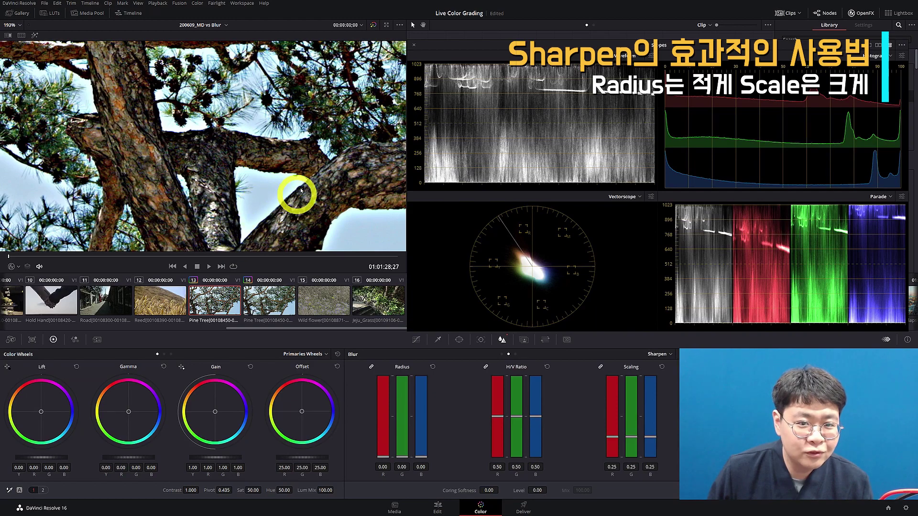
- Compare the whole first Pine Tree frame with the sharpening bypassed and active
key("shift+z")
key("shift+d")
key("shift+d")
key("shift+d")
scroll(226, 189, "up", 5)
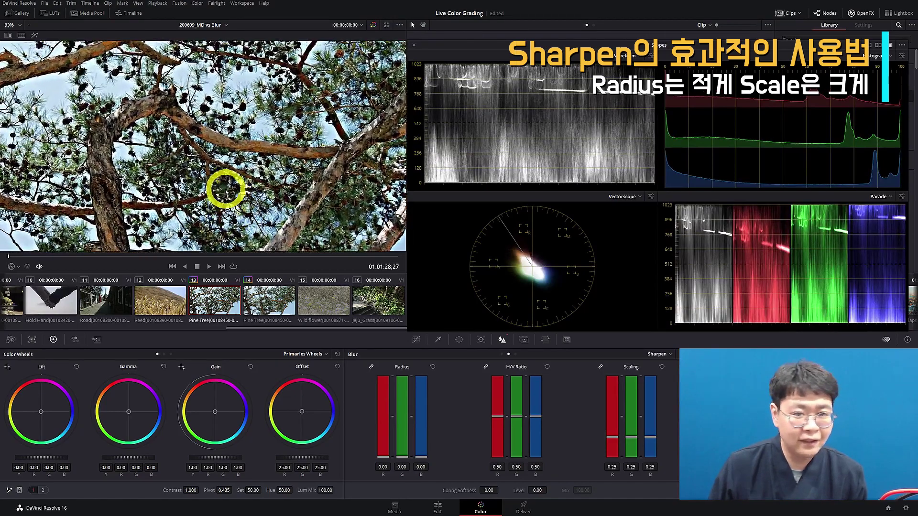
- Inspect the second Pine Tree clip's sharpening with node 02 off and on, in full frame and enlarged on the trunk and branches
left_click(269, 304)
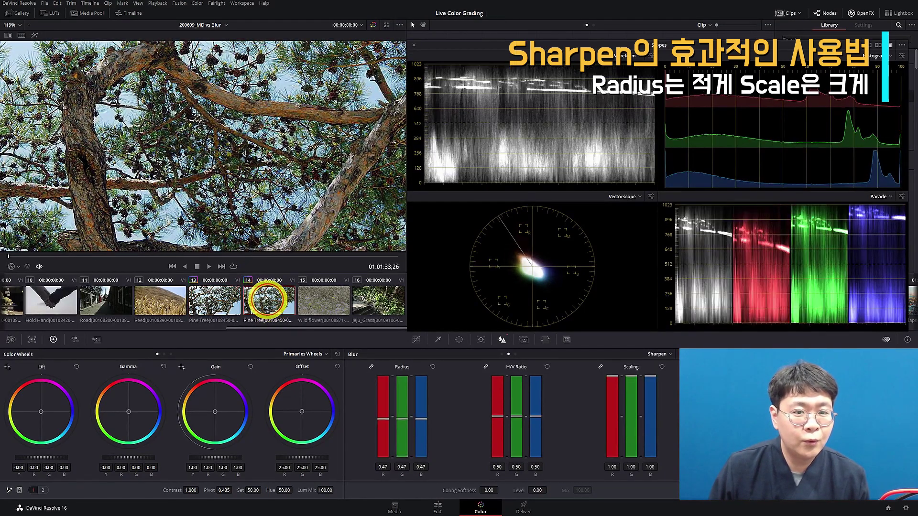
scroll(237, 215, "down", 5)
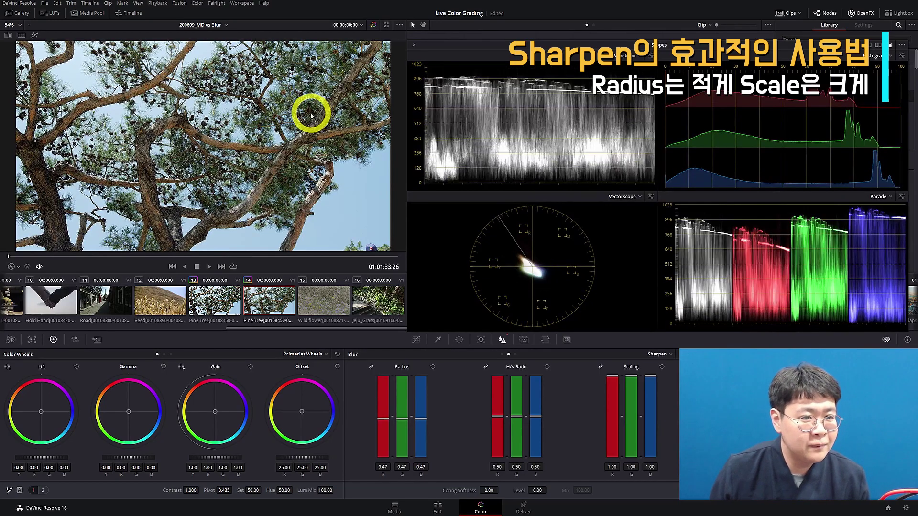
scroll(237, 163, "up", 5)
scroll(266, 157, "up", 4)
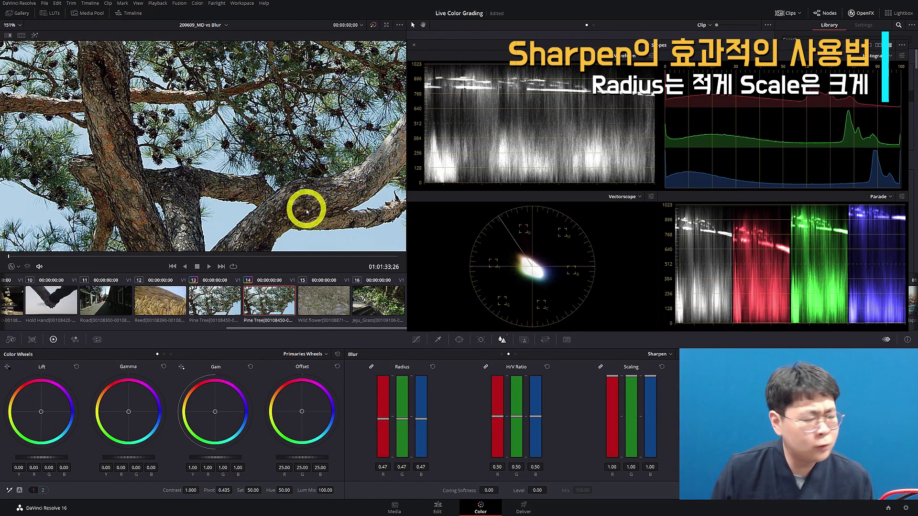
left_click_drag(308, 207, 316, 191)
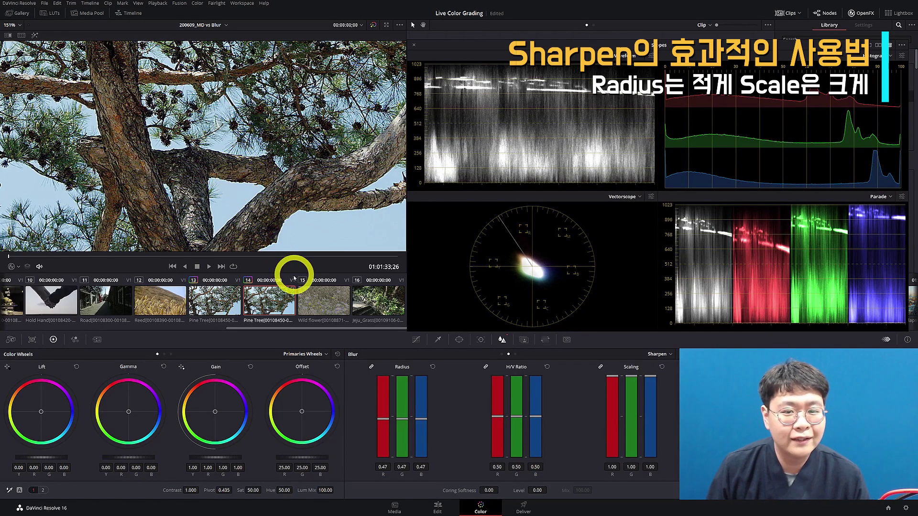
- Compare the bark and needle edges of the two differently sharpened Pine Tree clips at several magnifications
left_click(215, 306)
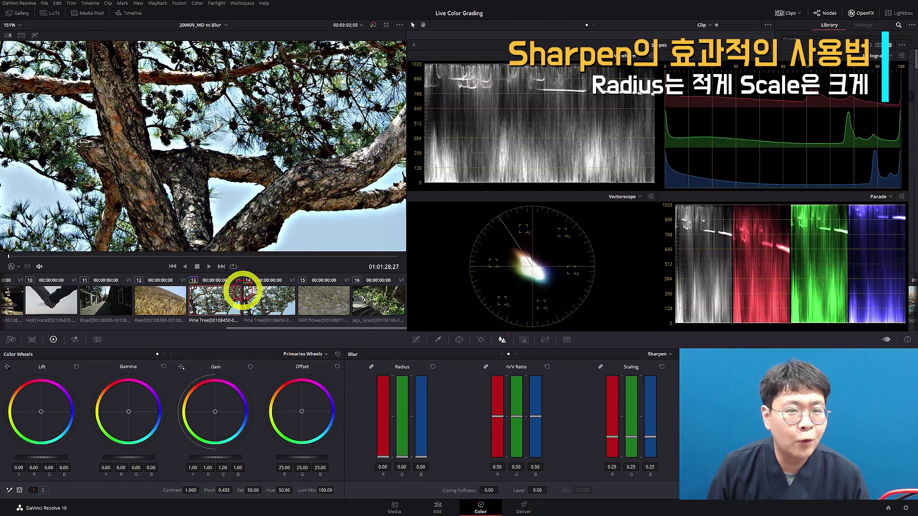
left_click(269, 304)
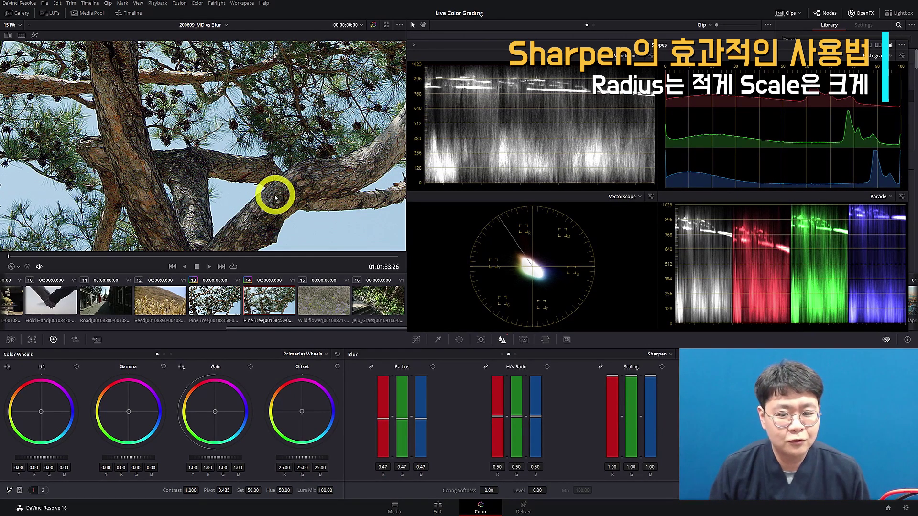
scroll(275, 196, "up", 2)
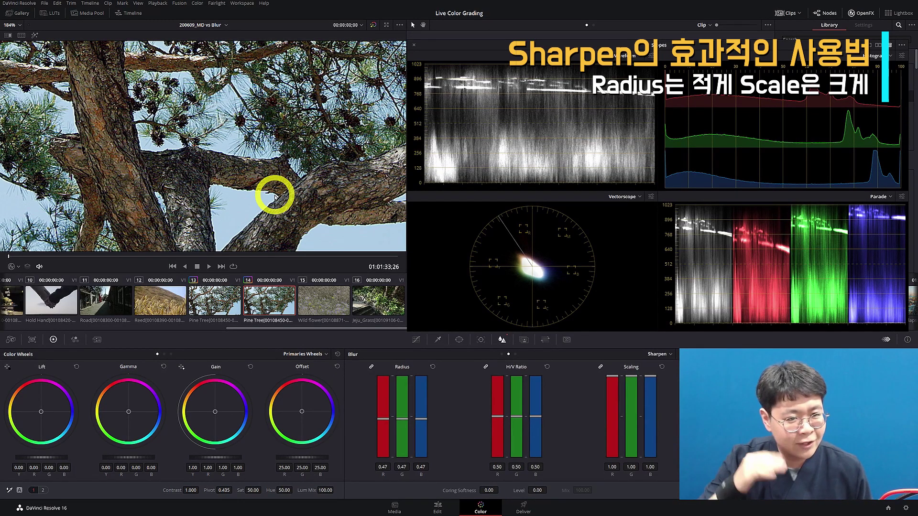
key("Up")
scroll(225, 209, "up", 3)
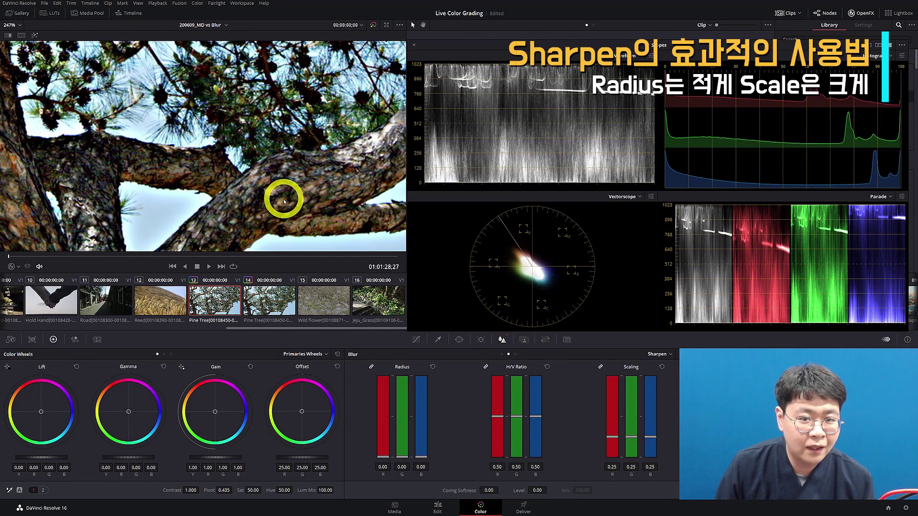
left_click(273, 305)
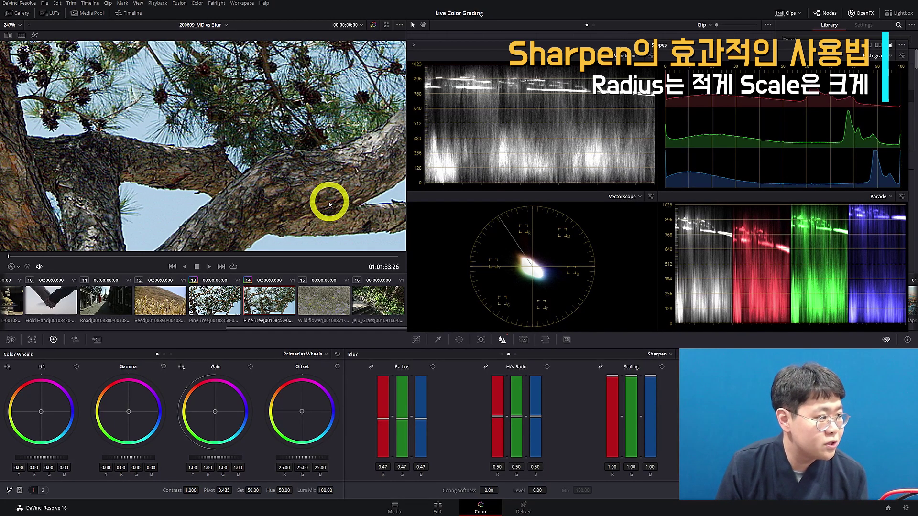
key("shift+z")
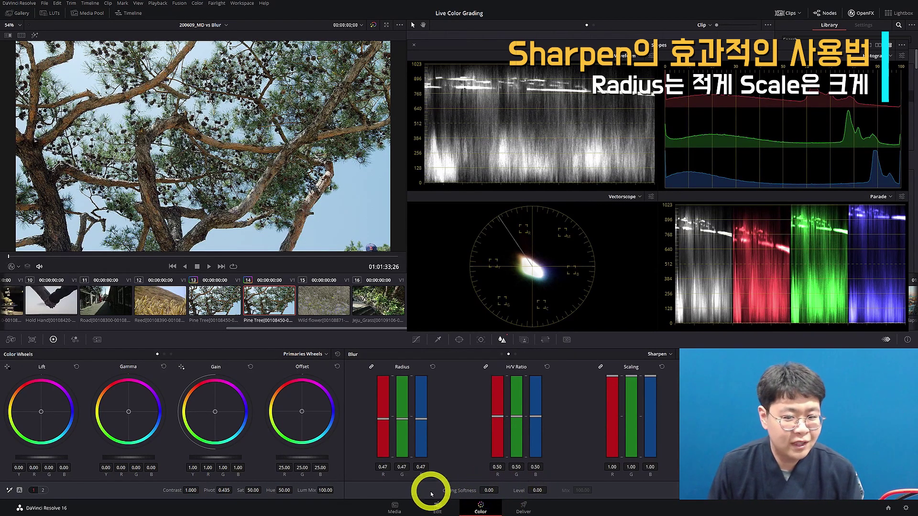
scroll(292, 169, "up", 5)
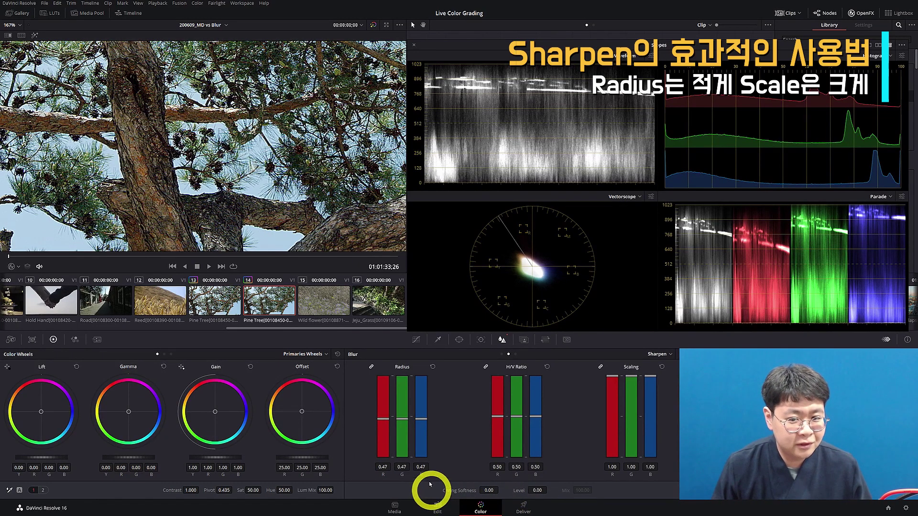
- Show the Window and Qualifier palettes for the second Pine Tree clip and return to the Sharpen controls
left_click(462, 341)
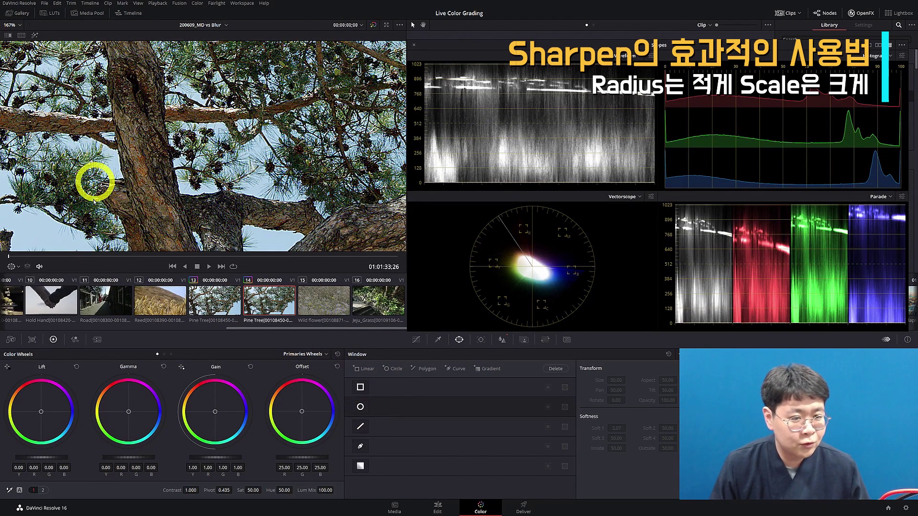
left_click(439, 341)
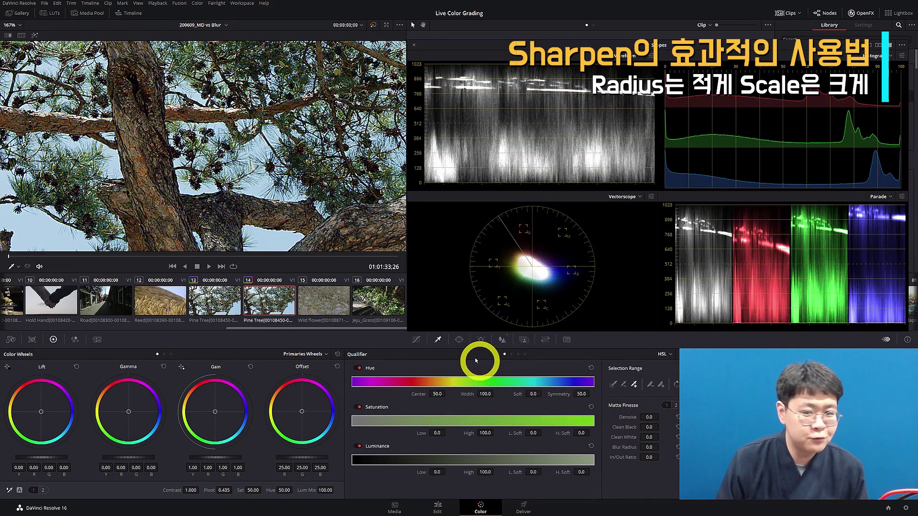
left_click(502, 340)
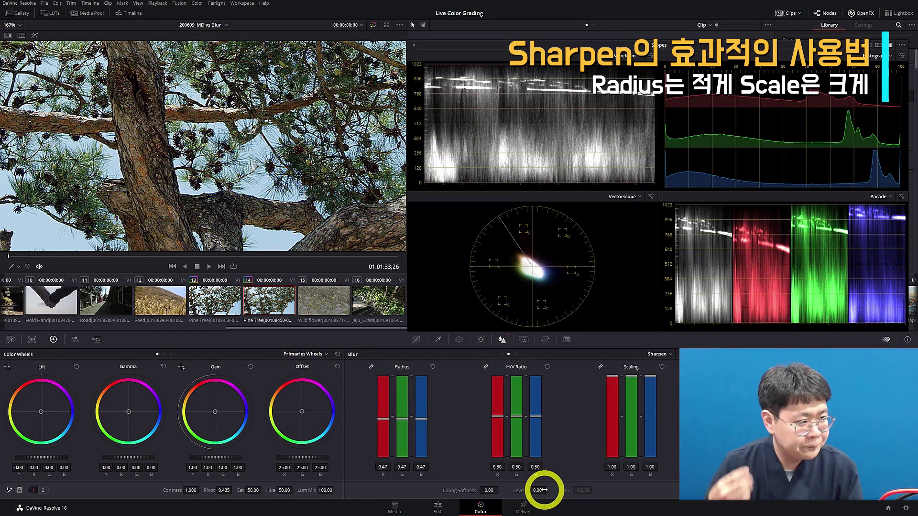
- Try Coring Softness at 100.00 on the second Pine Tree clip, examine the pine cones up close, and reset it to 0.00
left_click_drag(475, 492, 232, 173)
scroll(231, 173, "up", 3)
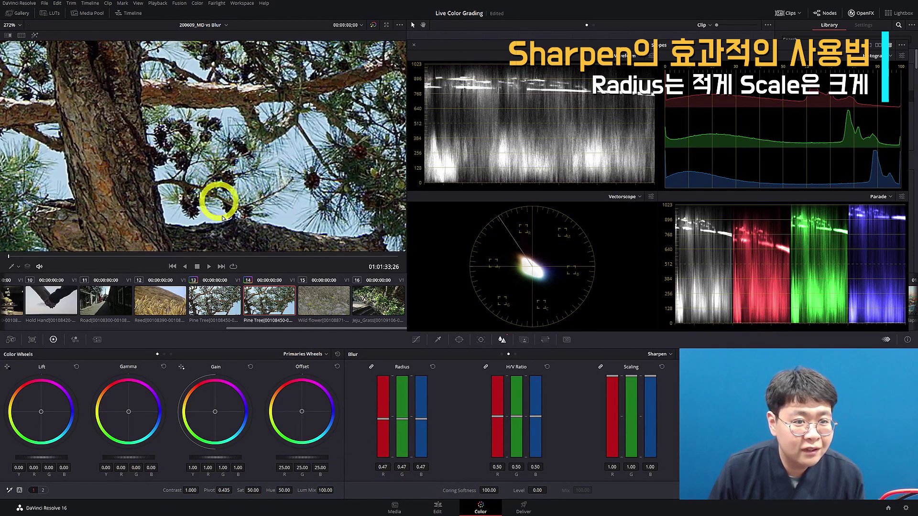
left_click_drag(224, 490, 519, 433)
double_click(212, 491)
double_click(459, 491)
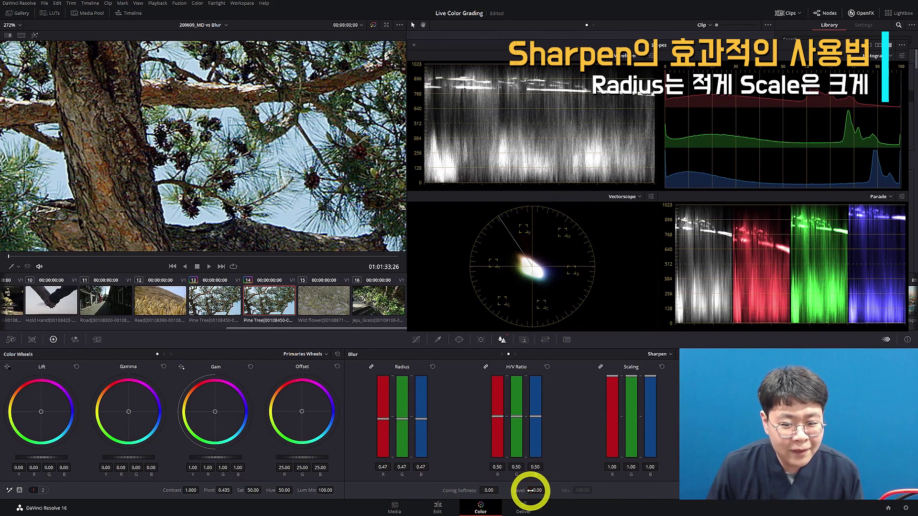
- Try a coring Level of 6.00 on the second Pine Tree clip, check the branch bark, and reset it to 0.00
left_click_drag(484, 488, 665, 500)
left_click_drag(486, 315, 464, 504)
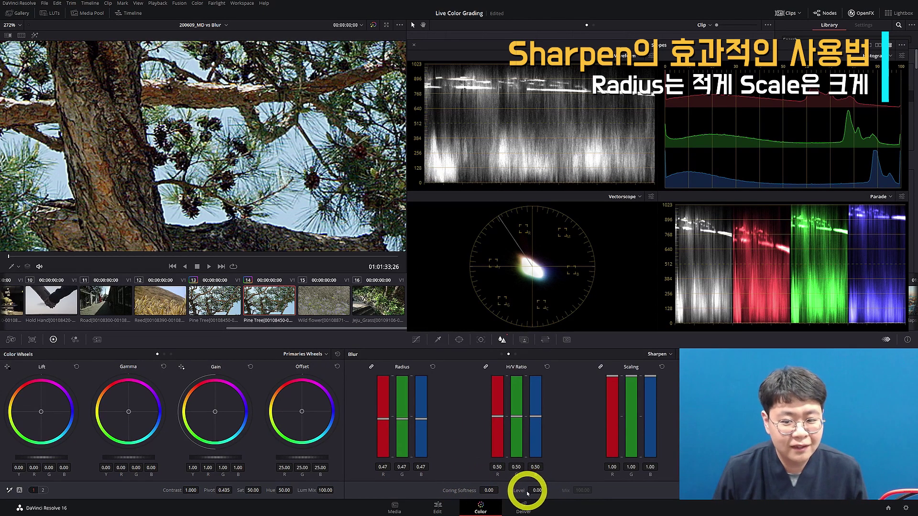
mouse_move(523, 490)
left_mouse_down()
mouse_move(539, 492)
mouse_move(523, 496)
mouse_move(523, 475)
mouse_move(527, 494)
left_mouse_up()
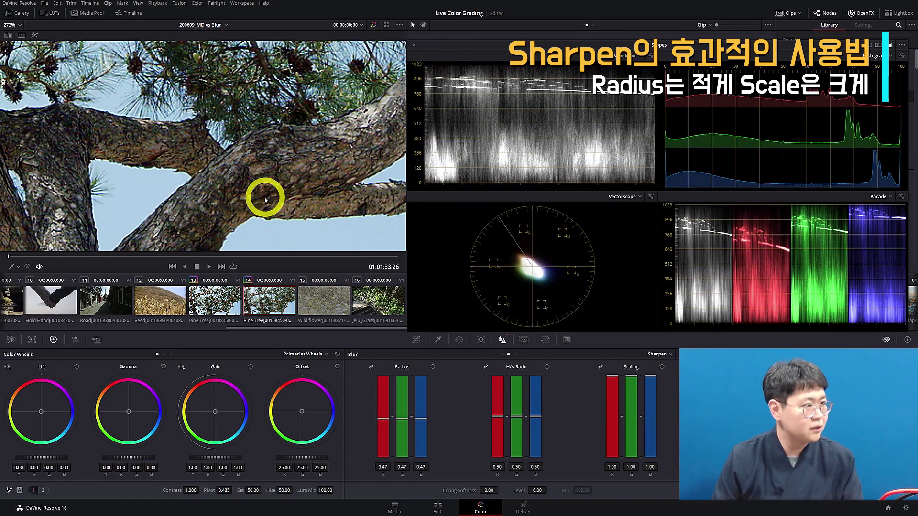
double_click(519, 491)
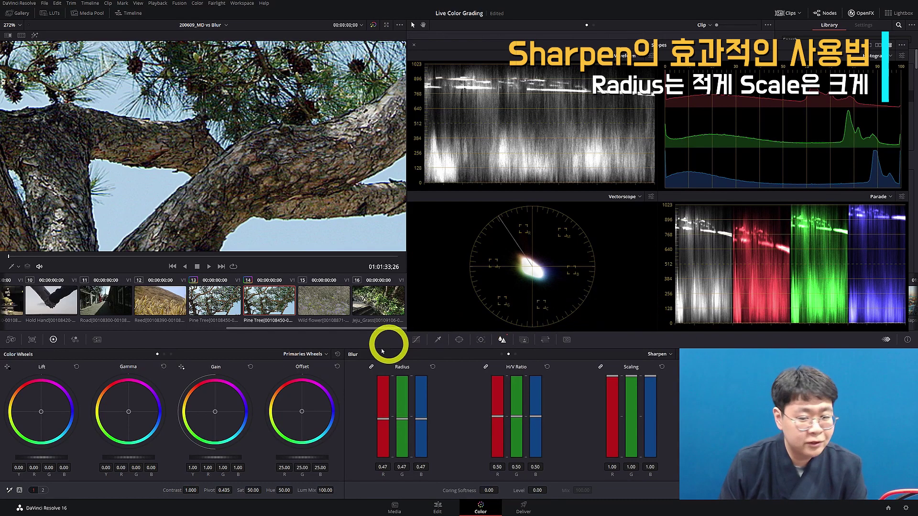
- Try a coring Level of 43.00 and Coring Softness of 42.00 on the first Pine Tree clip, check the edges, and reset both to 0.00
left_click(221, 305)
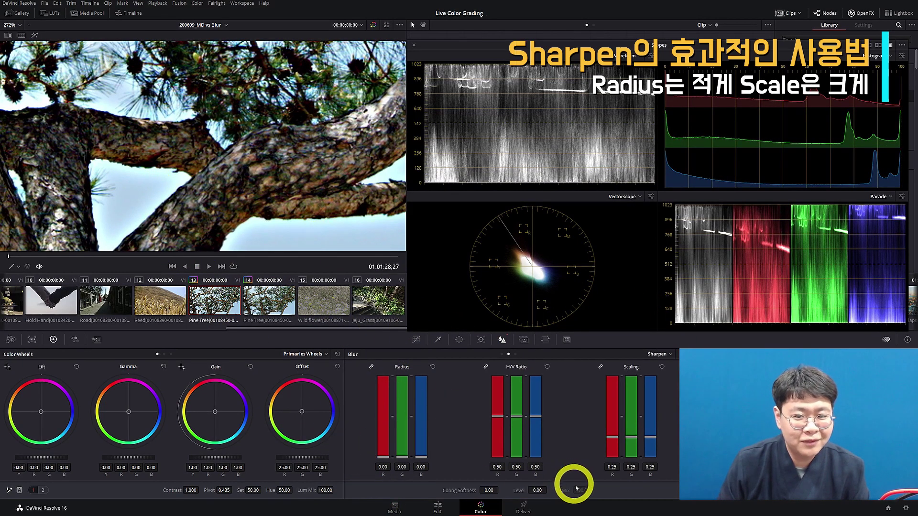
mouse_move(537, 488)
left_mouse_down()
mouse_move(547, 498)
mouse_move(545, 490)
left_mouse_up()
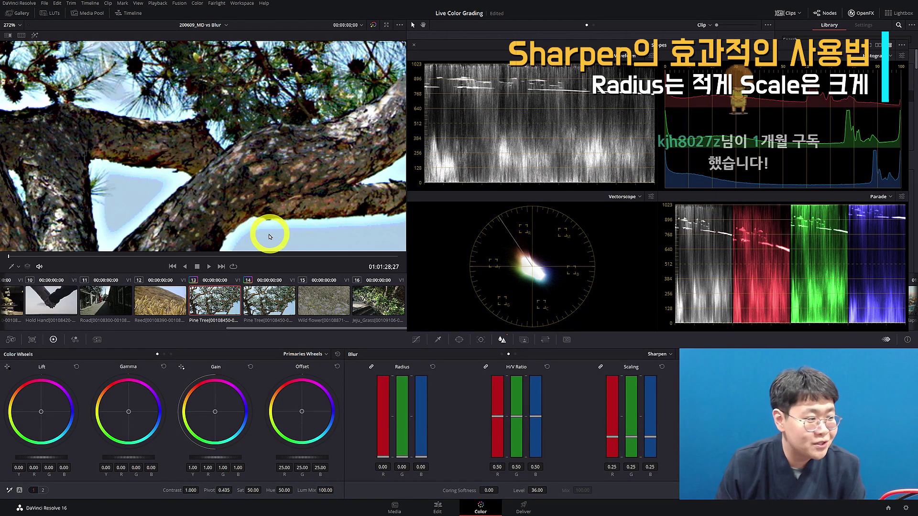
left_click_drag(533, 491, 576, 501)
scroll(144, 181, "up", 2)
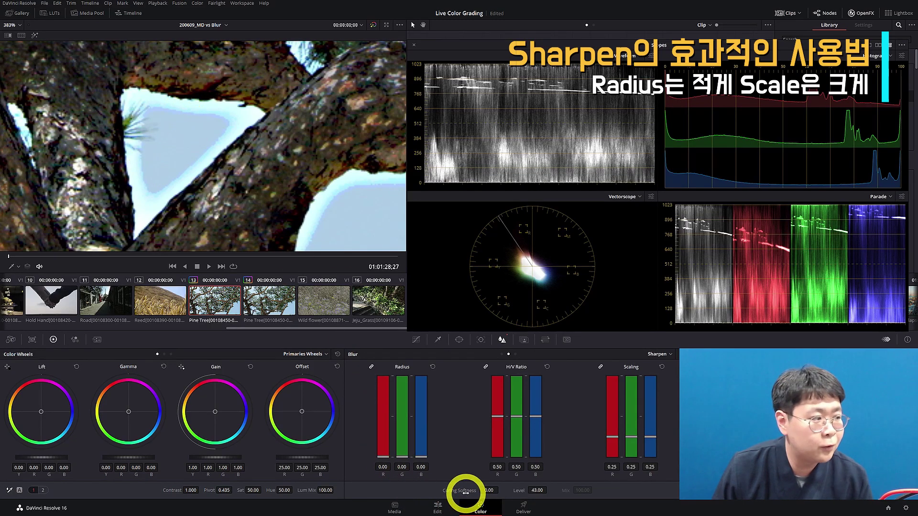
left_click_drag(467, 493, 480, 492)
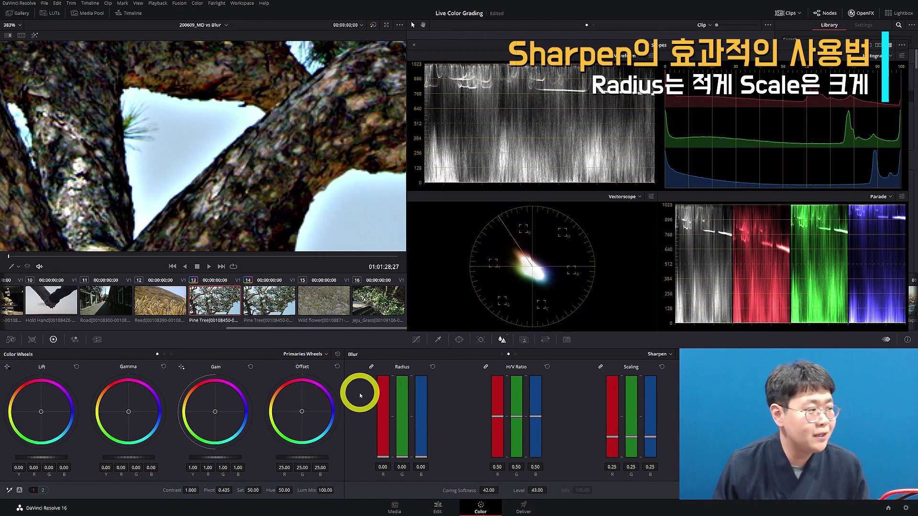
key("shift+z")
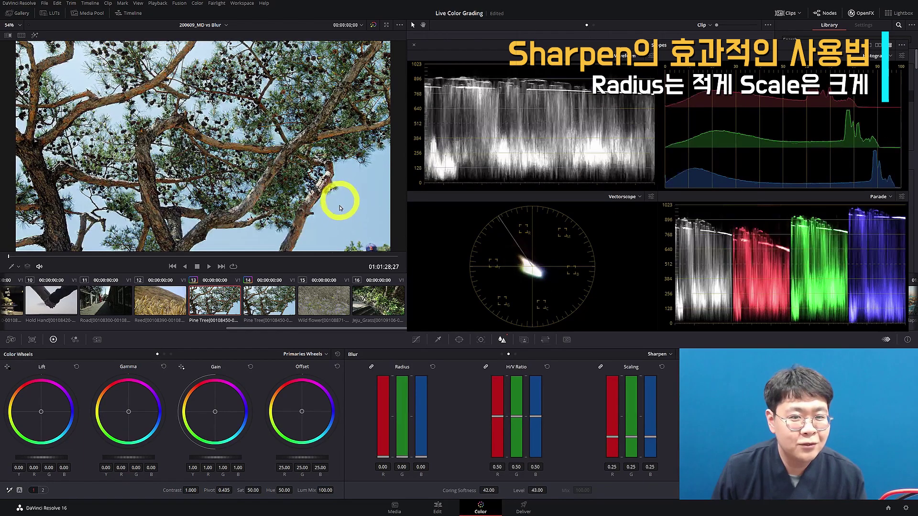
double_click(467, 492)
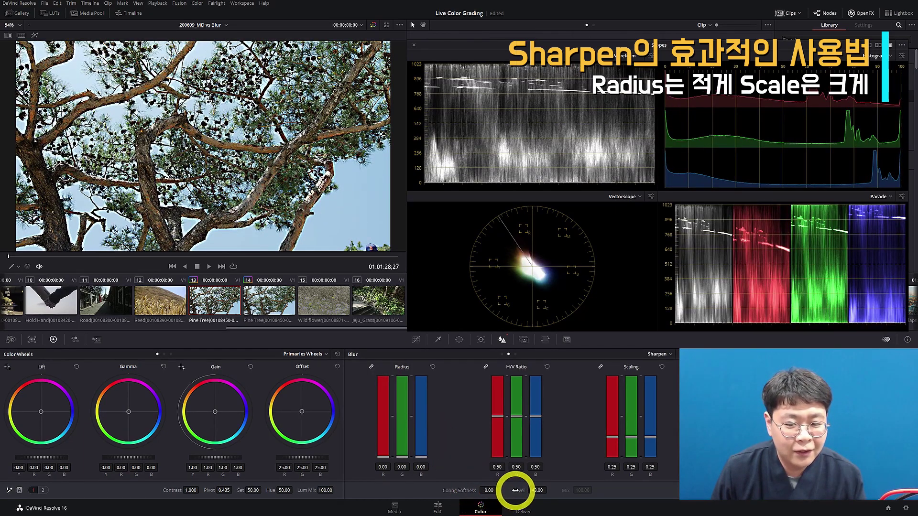
double_click(515, 491)
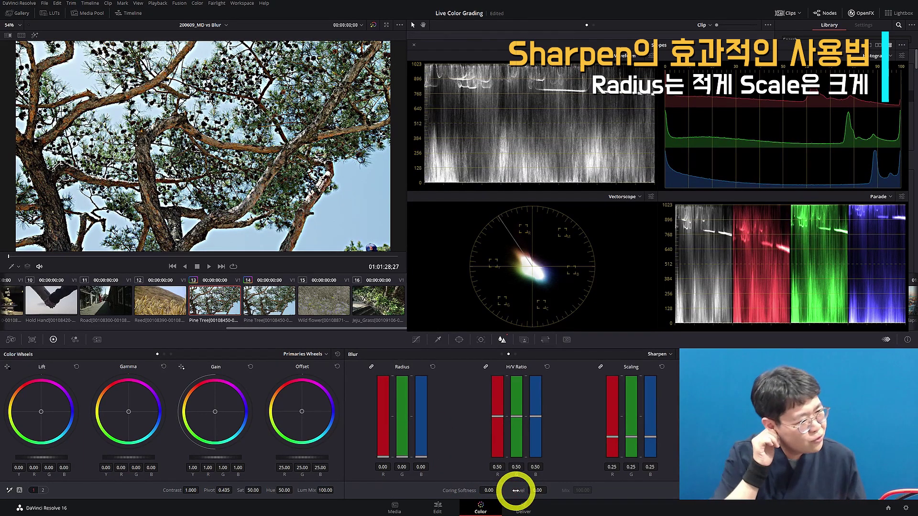
- Try a coring Level of 58.00 on the first Pine Tree clip, examine the branches against the sky, and reset it to 0.00
scroll(201, 113, "up", 5)
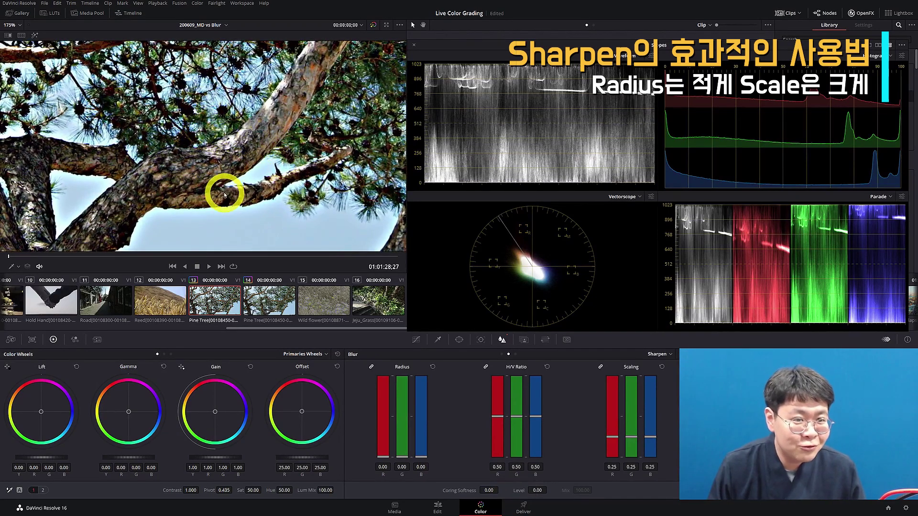
scroll(221, 197, "up", 1)
left_click_drag(538, 490, 559, 488)
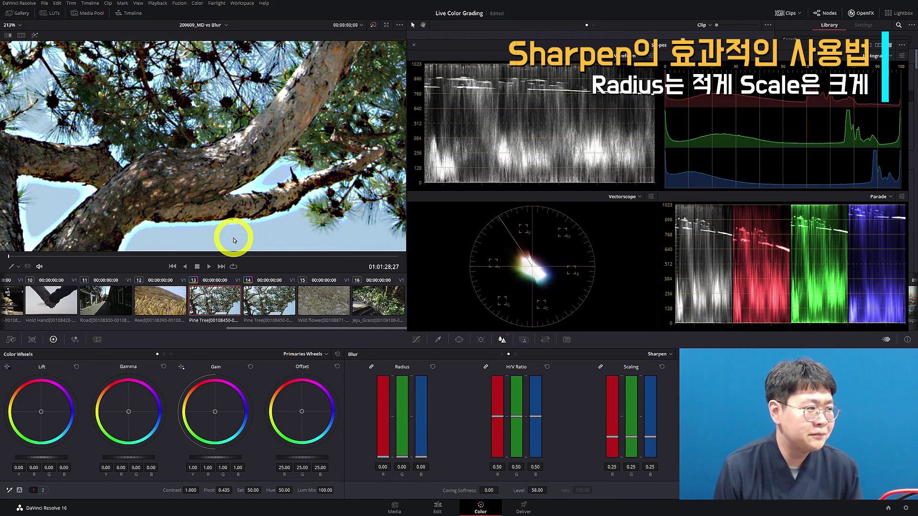
left_click_drag(117, 191, 261, 225)
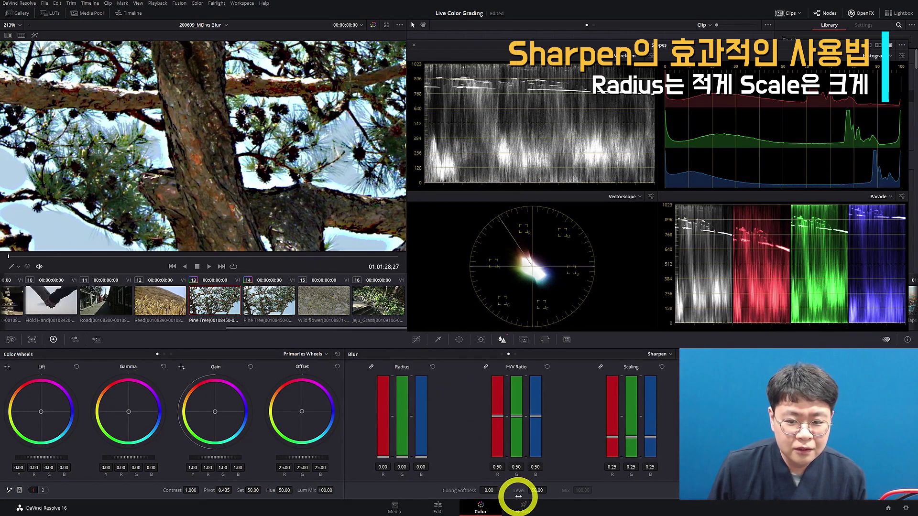
double_click(518, 491)
left_click_drag(102, 168, 200, 168)
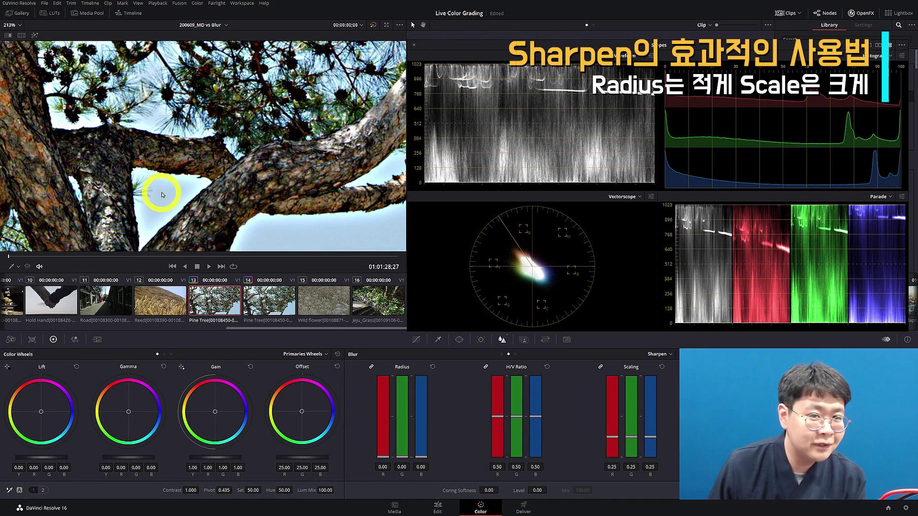
- Turn on the A/B difference highlight for the first Pine Tree clip and compare Sharpen Radius values of 0.50, 0.38 and 0.00
left_click(34, 36)
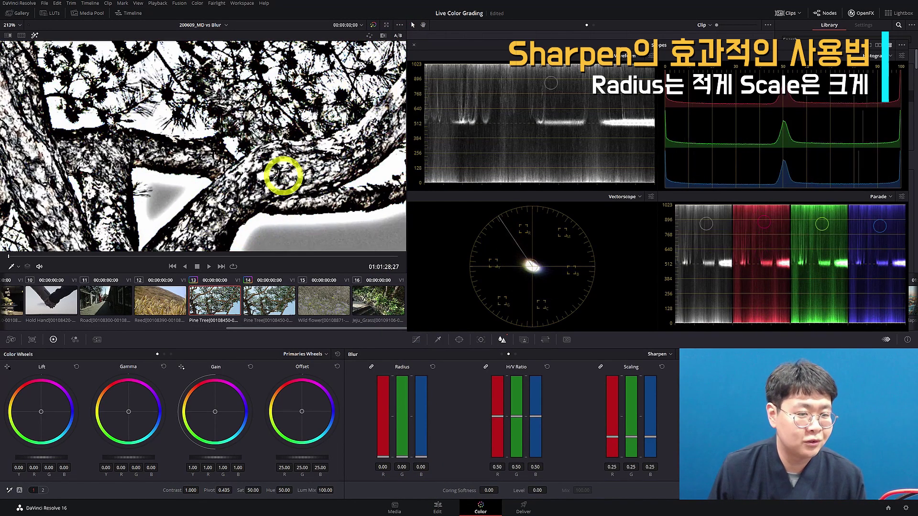
scroll(238, 153, "down", 5)
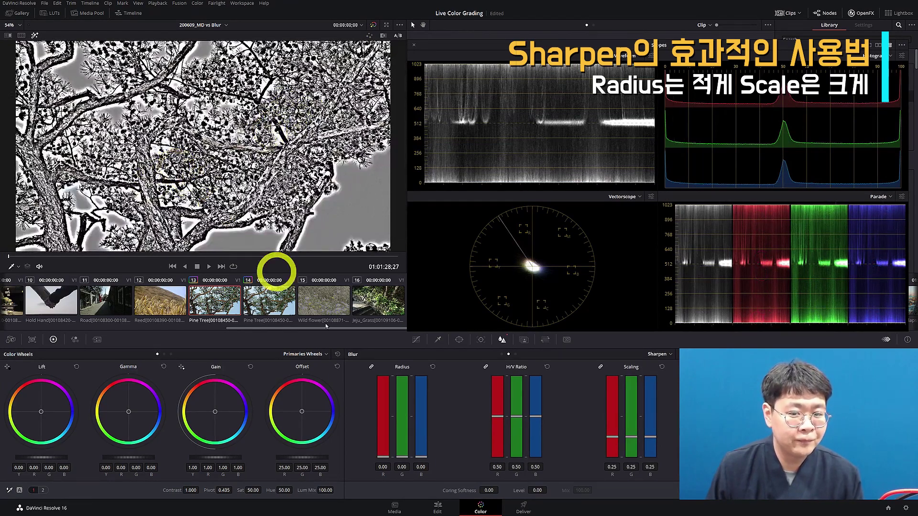
left_click(432, 367)
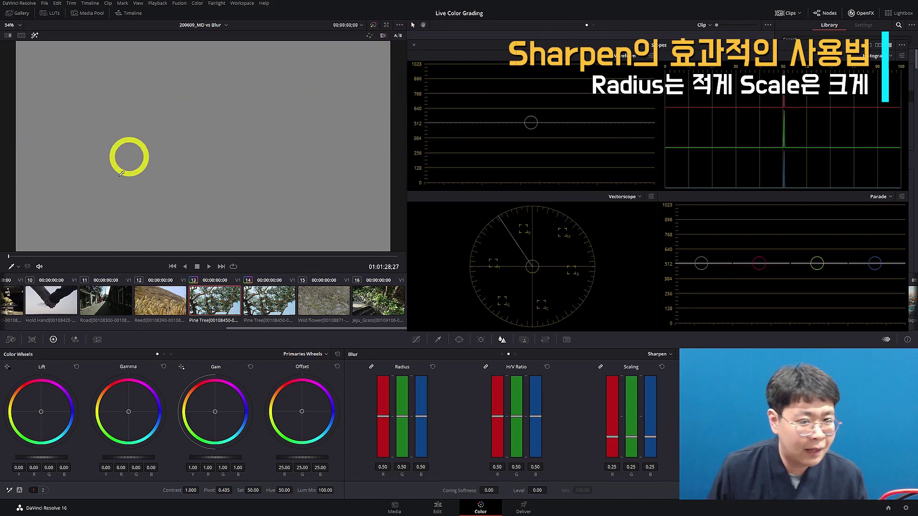
scroll(158, 184, "up", 1)
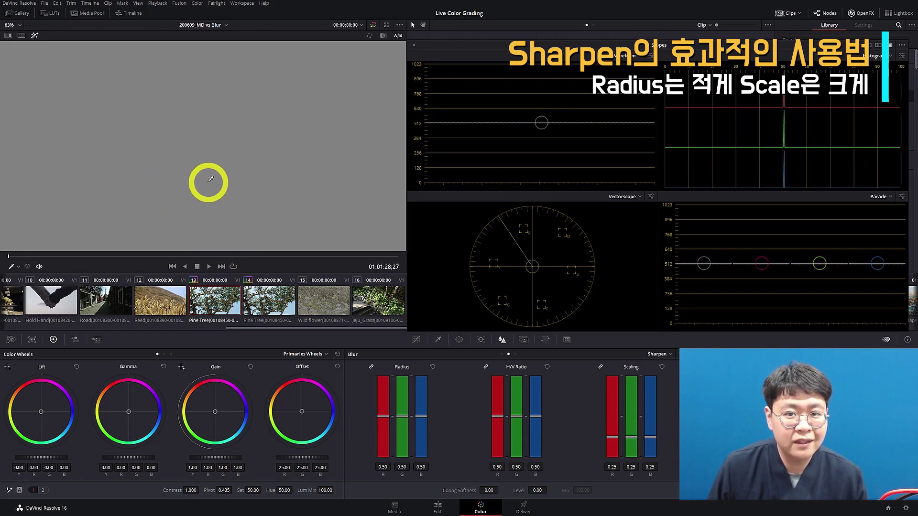
scroll(211, 179, "down", 1)
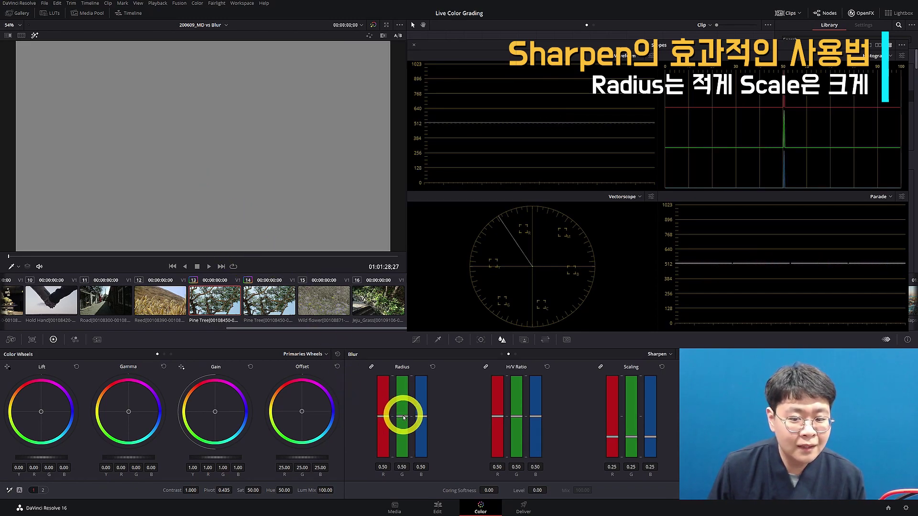
left_click_drag(403, 418, 244, 156)
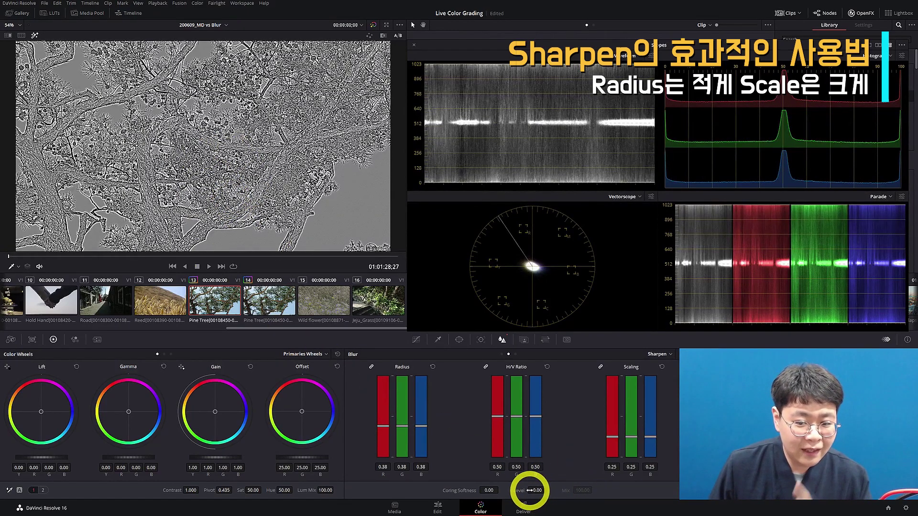
left_click_drag(404, 411, 402, 417)
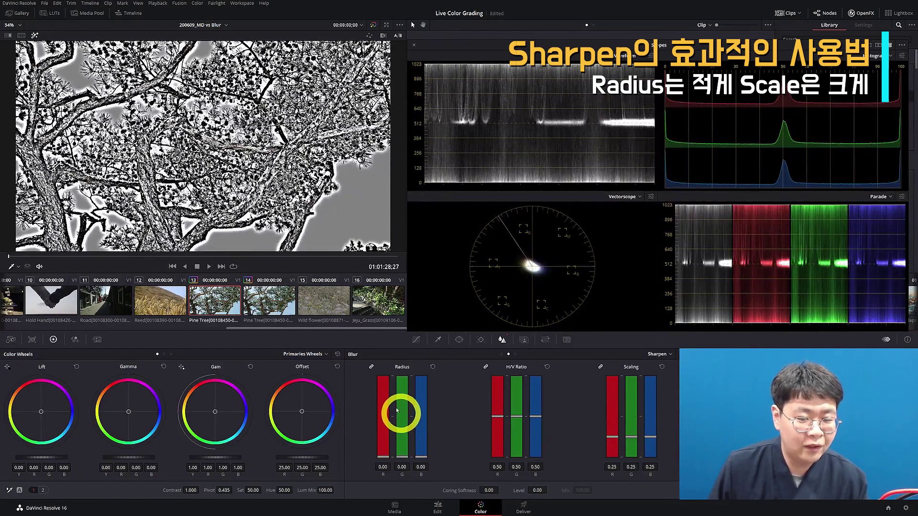
- Try a coring Level of 70.00 and Coring Softness of 49.00 on the first Pine Tree clip, checking both the difference view and the normal picture
scroll(302, 156, "up", 5)
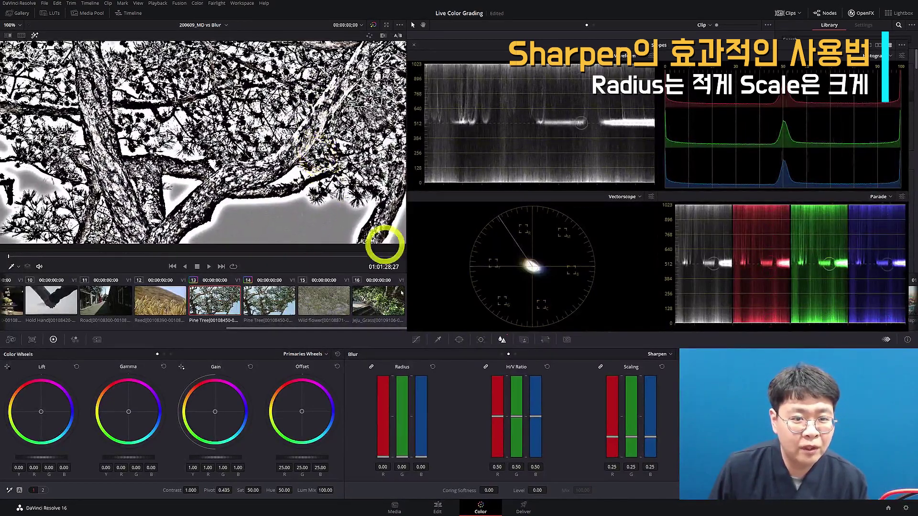
mouse_move(539, 492)
left_mouse_down()
mouse_move(566, 495)
mouse_move(555, 500)
left_mouse_up()
left_click(258, 201)
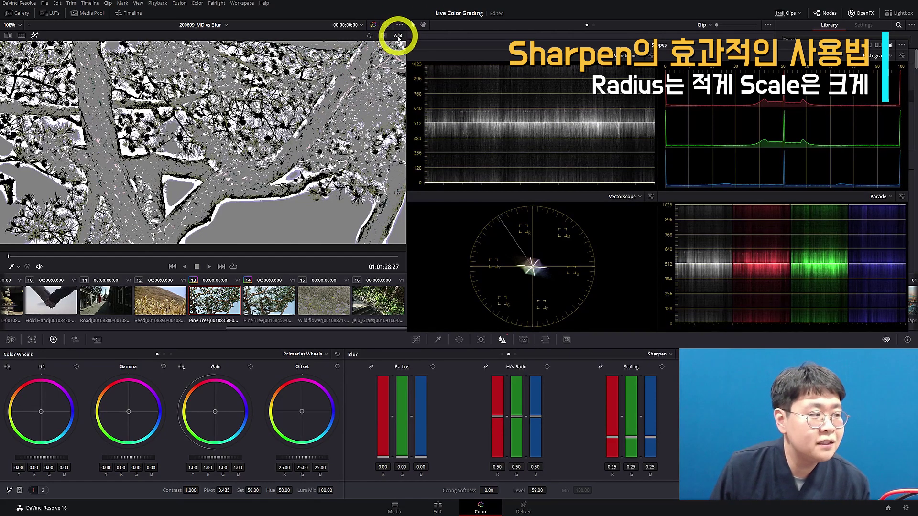
left_click_drag(543, 492, 547, 496)
mouse_move(481, 491)
left_mouse_down()
mouse_move(497, 492)
mouse_move(469, 496)
mouse_move(480, 496)
left_mouse_up()
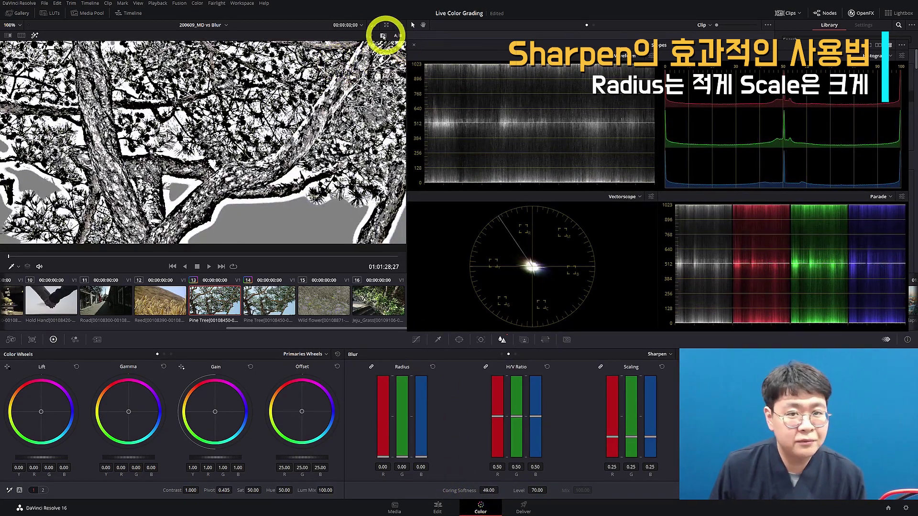
left_click(373, 25)
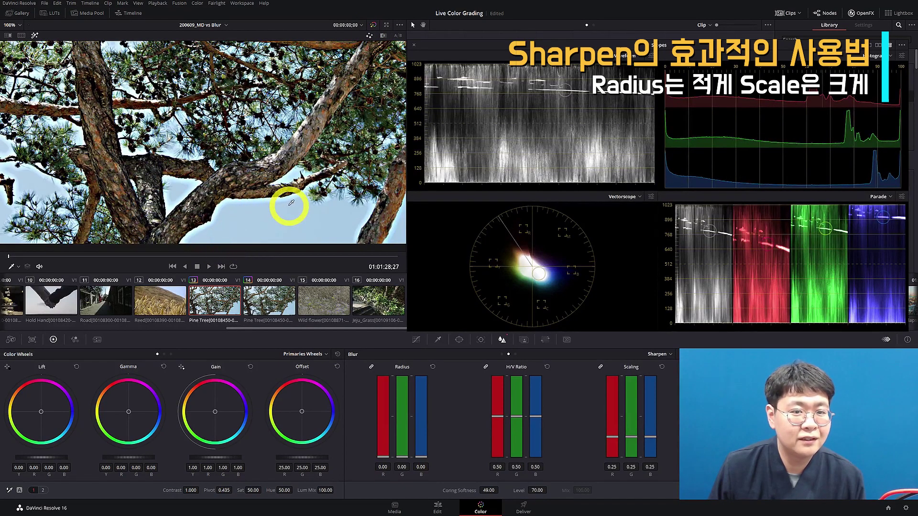
key("ctrl+d")
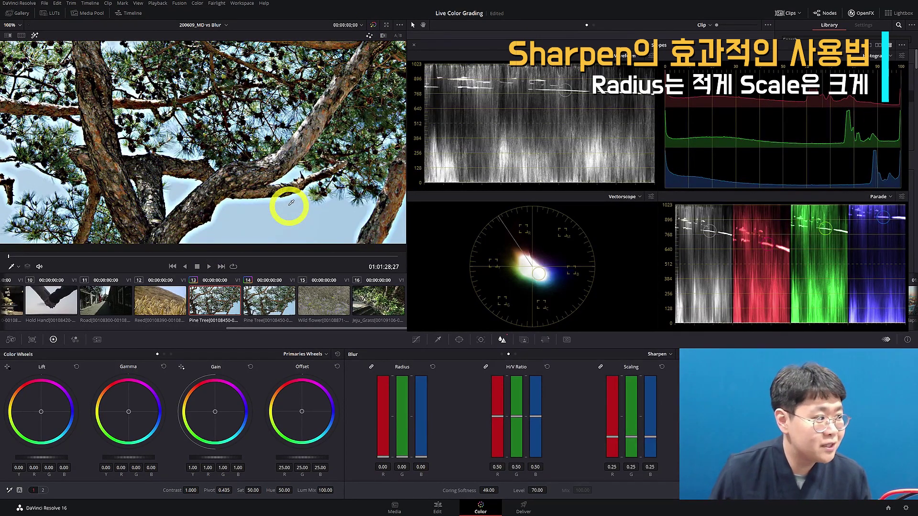
- Show the second Pine Tree clip in the A/B difference highlight and examine its sharpened edges
left_click(276, 303)
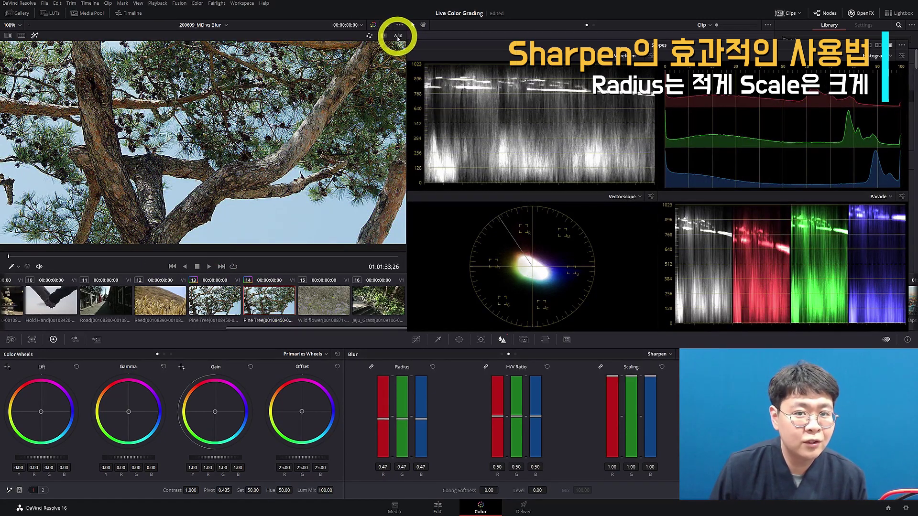
left_click(398, 38)
scroll(187, 180, "up", 2)
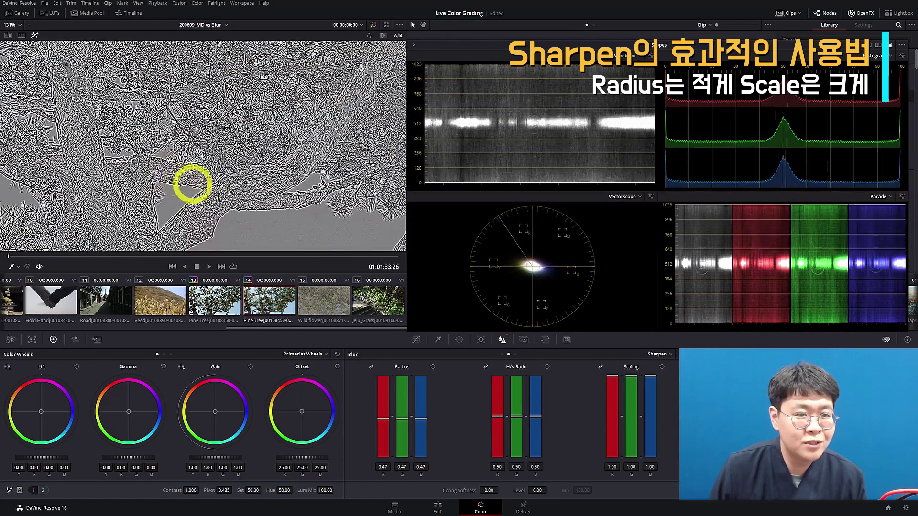
- Reset Coring Softness and Level to 0.00 on the first Pine Tree clip and compare its difference view with the second clip's
left_click(220, 305)
double_click(472, 491)
double_click(523, 491)
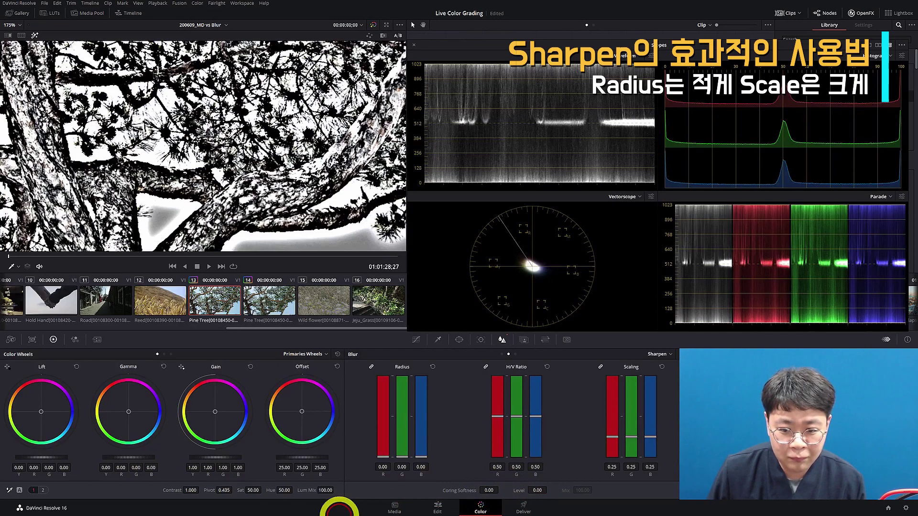
left_click(282, 300)
left_click(210, 306)
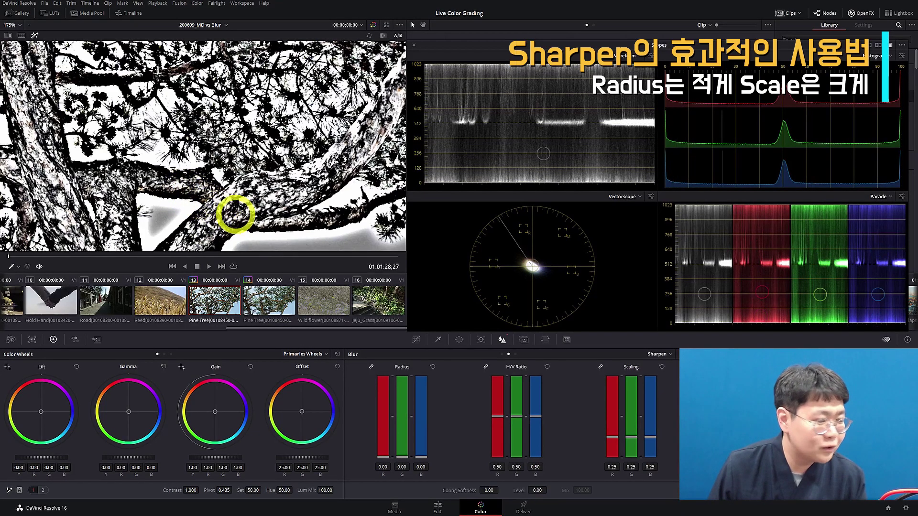
- Set the second Pine Tree clip's Coring Softness to 10.00 and Level to 11.00, then check the bark in the normal picture
left_click(271, 299)
left_click_drag(173, 176, 238, 192)
scroll(215, 170, "up", 1)
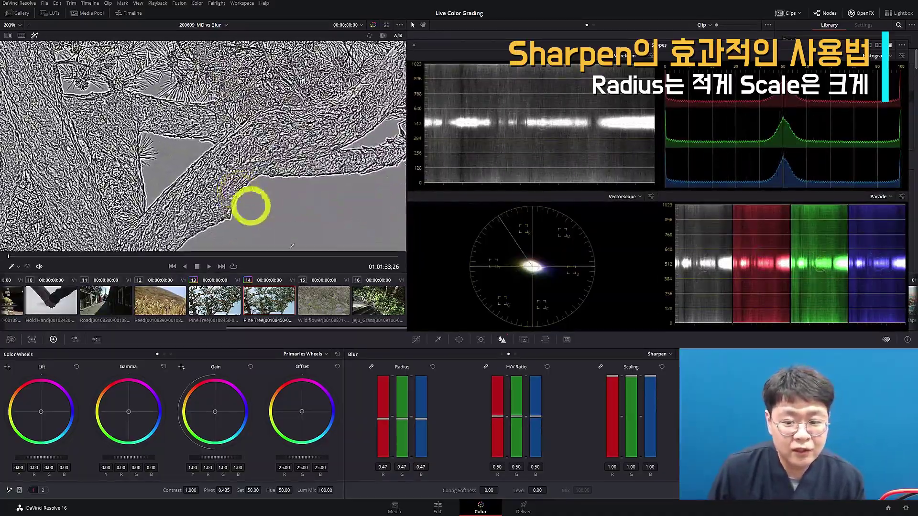
mouse_move(543, 492)
left_mouse_down()
mouse_move(494, 492)
mouse_move(539, 490)
left_mouse_up()
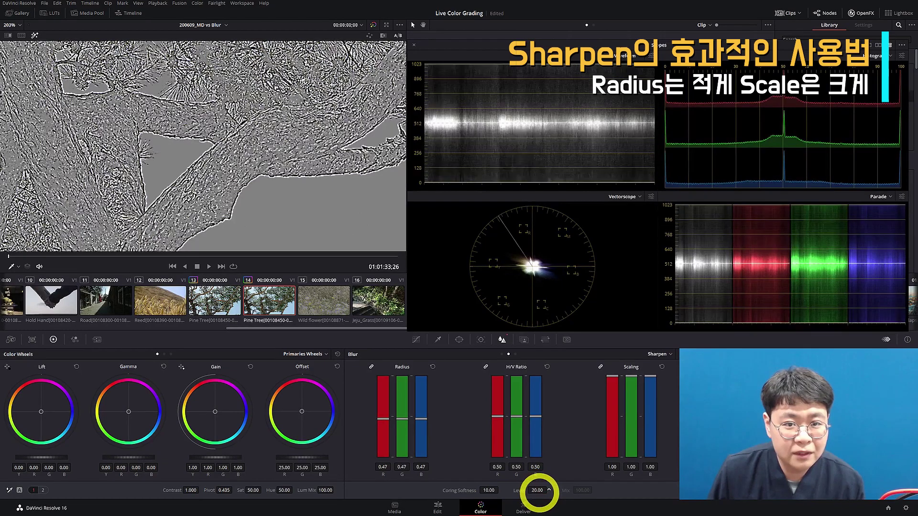
scroll(227, 185, "down", 5)
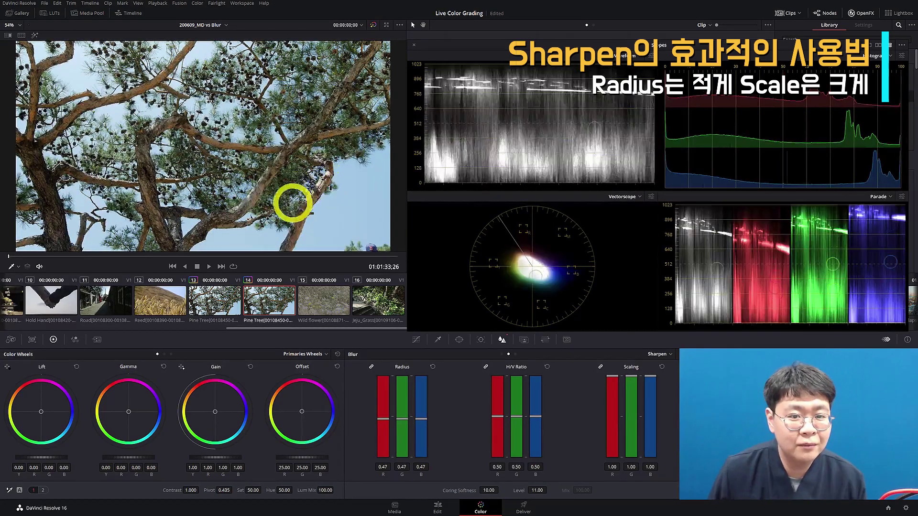
scroll(248, 149, "up", 5)
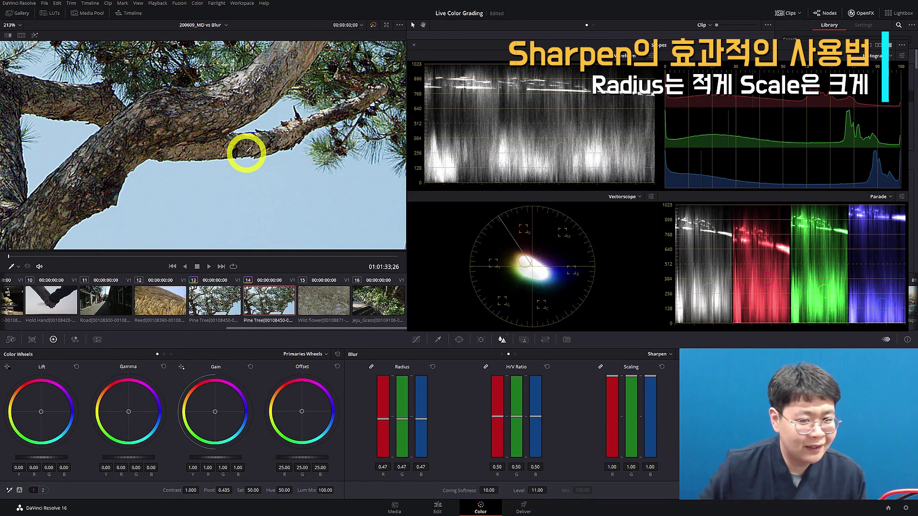
- Show the Qualifier palette briefly for the second Pine Tree clip and return to the Sharpen controls
left_click(437, 340)
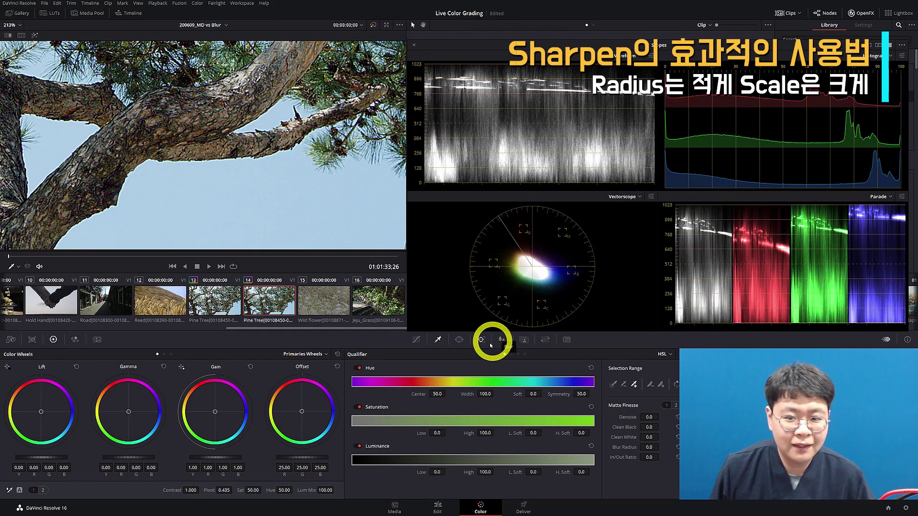
left_click(501, 339)
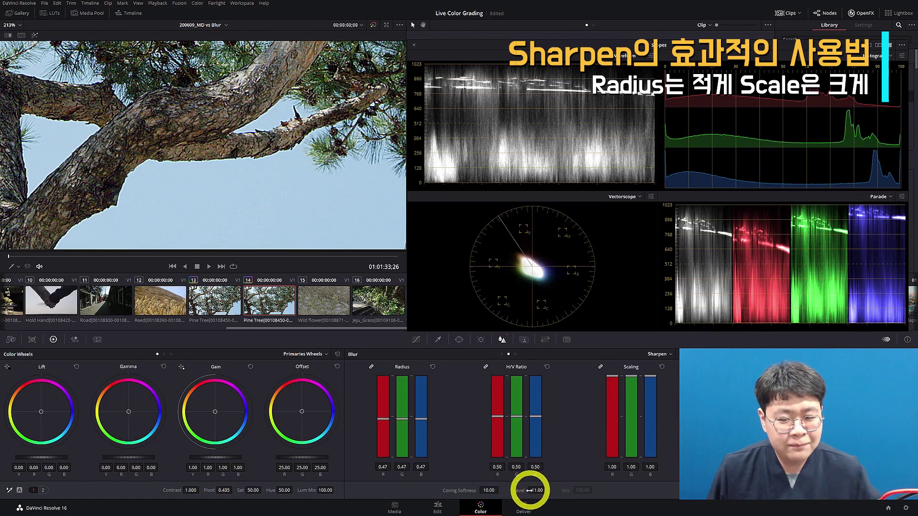